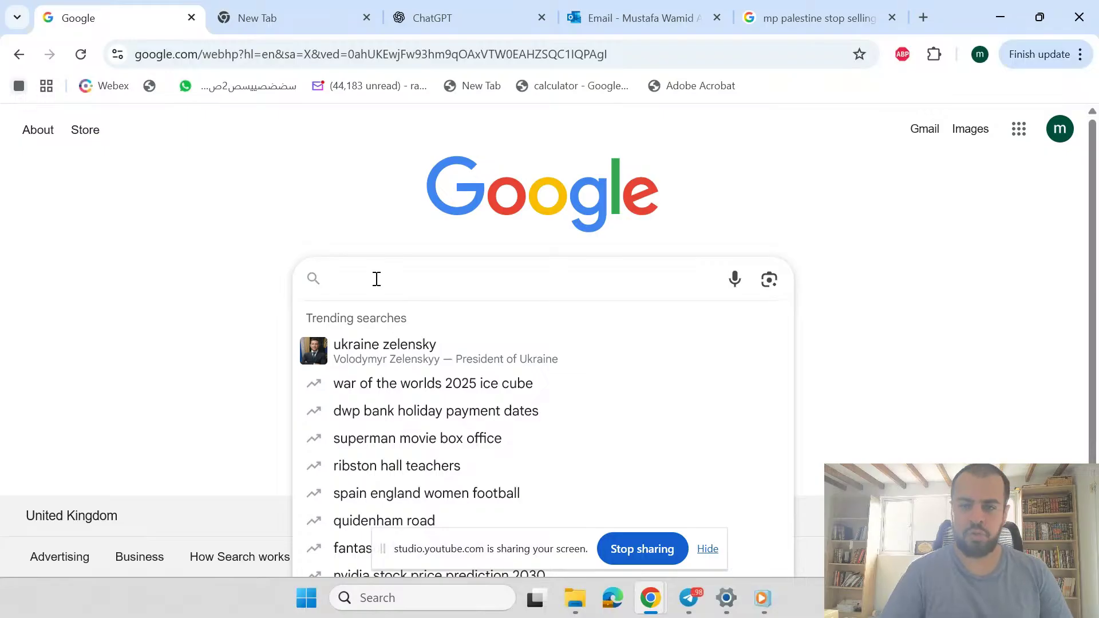
Search Google for "my local mp" and open UK Parliament's "Find your MP" page from the results.
text(how)
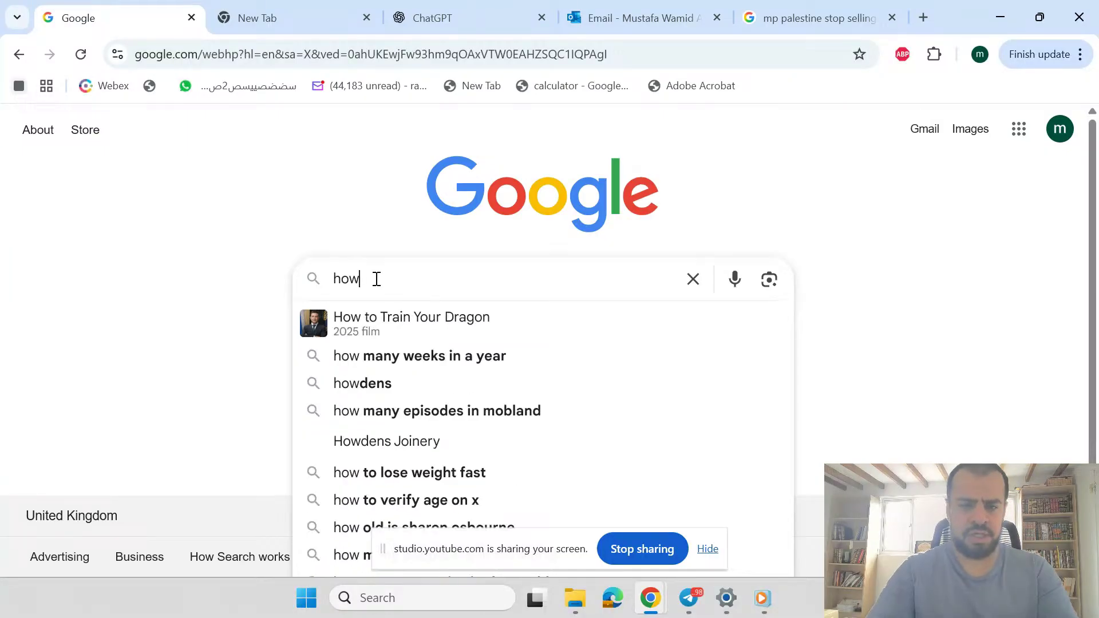
key(BackSpace)
key(BackSpace)
key(BackSpace)
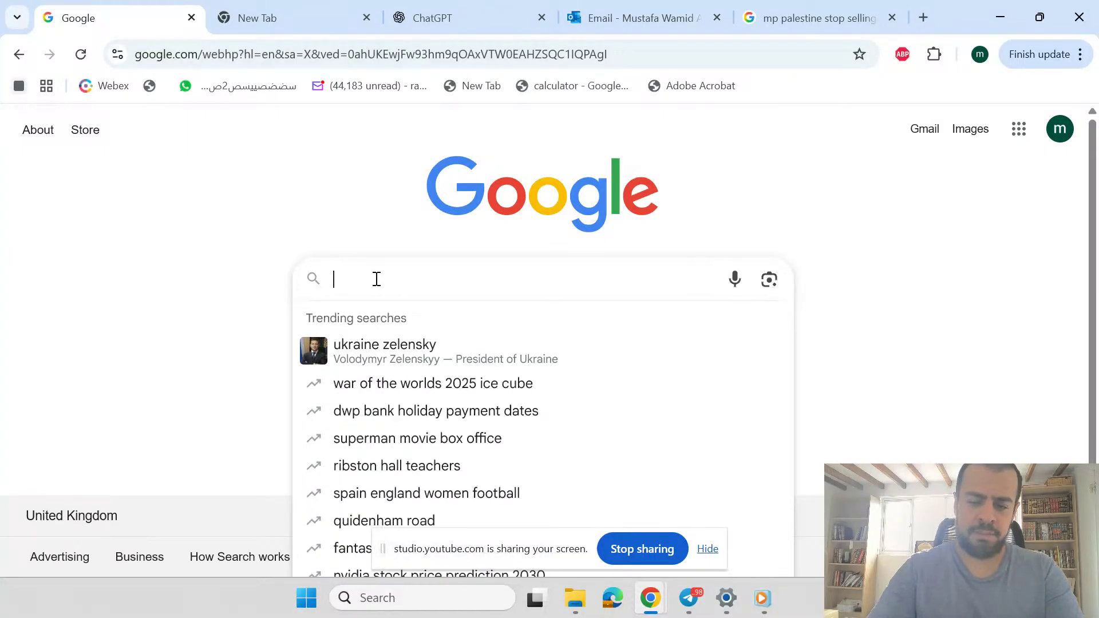
text(my local mp)
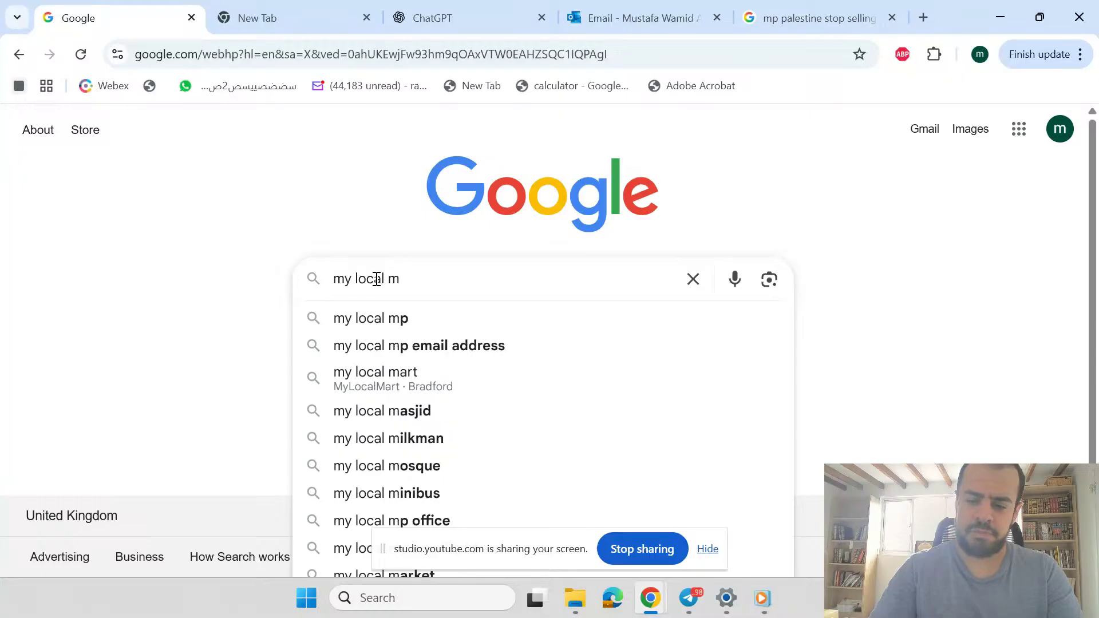
key(Return)
scroll(367, 332, down, 5)
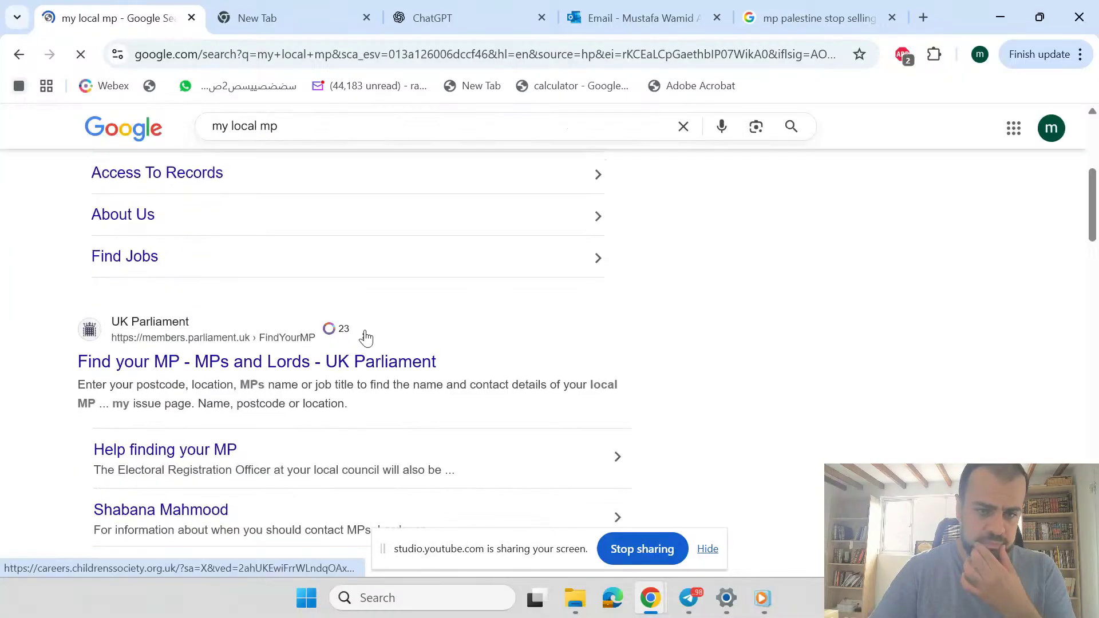
click(302, 336)
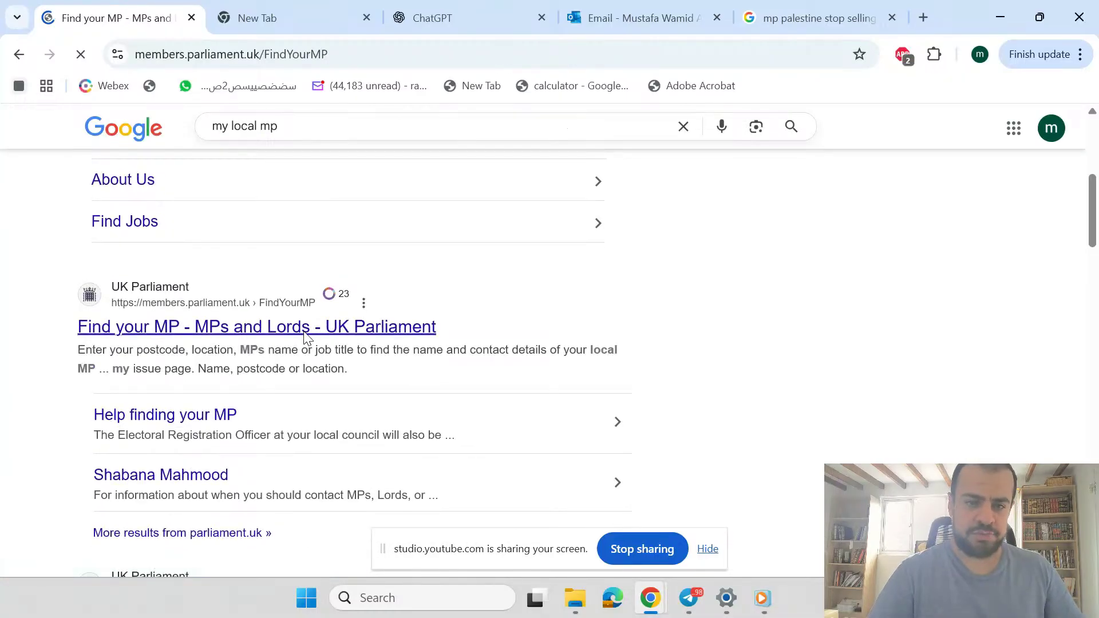
Look up the local MP on the Find your MP page using the constituent's postcode.
scroll(504, 452, down, 5)
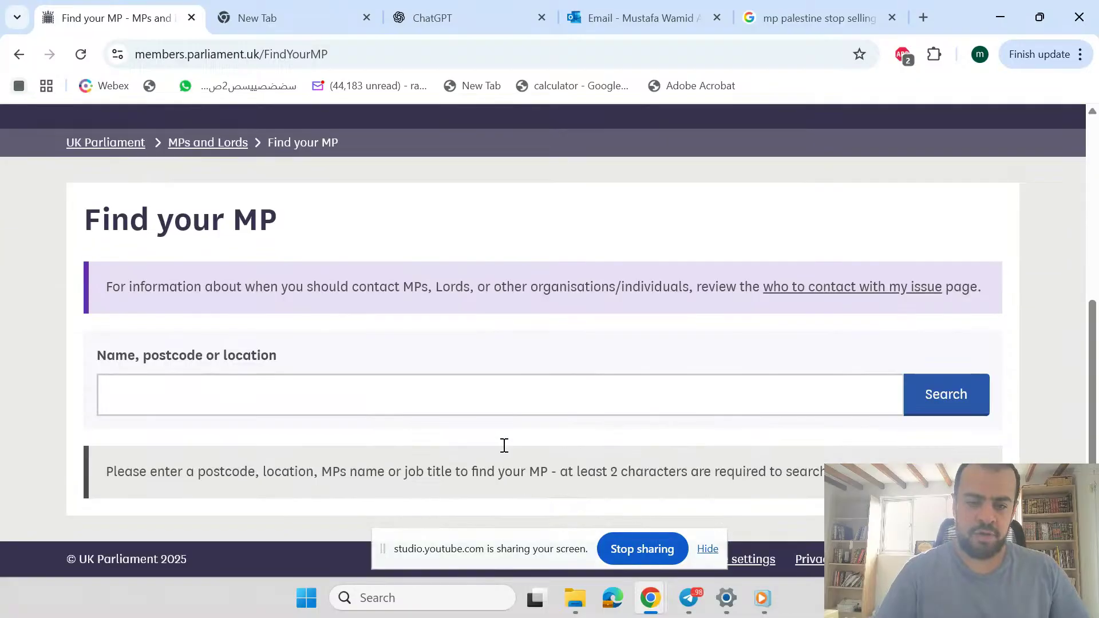
click(400, 397)
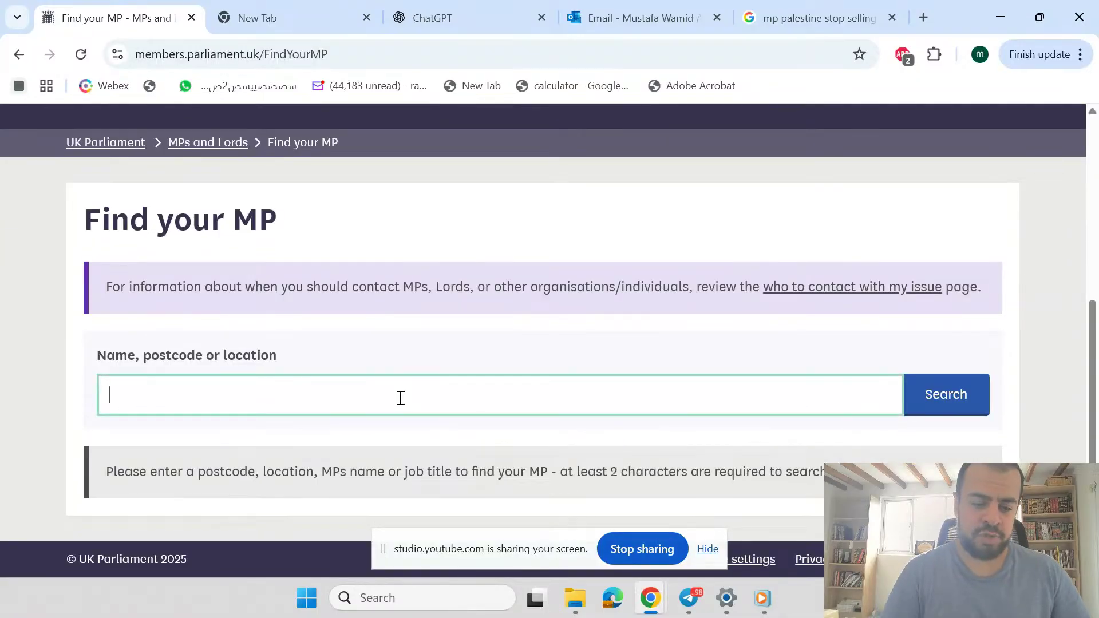
text(B15 2TT)
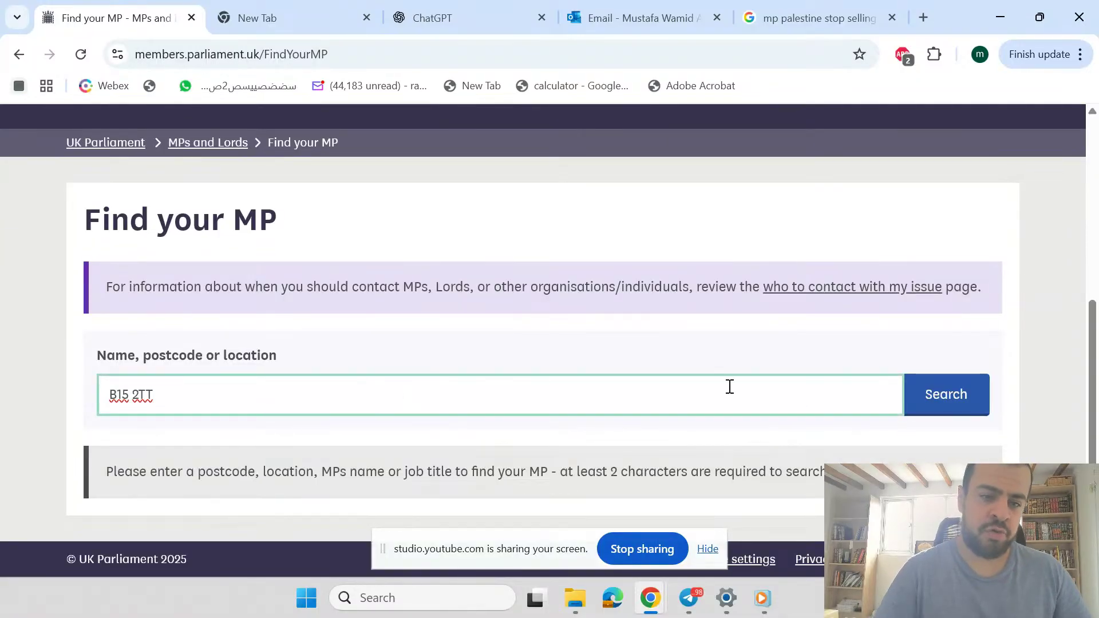
click(947, 396)
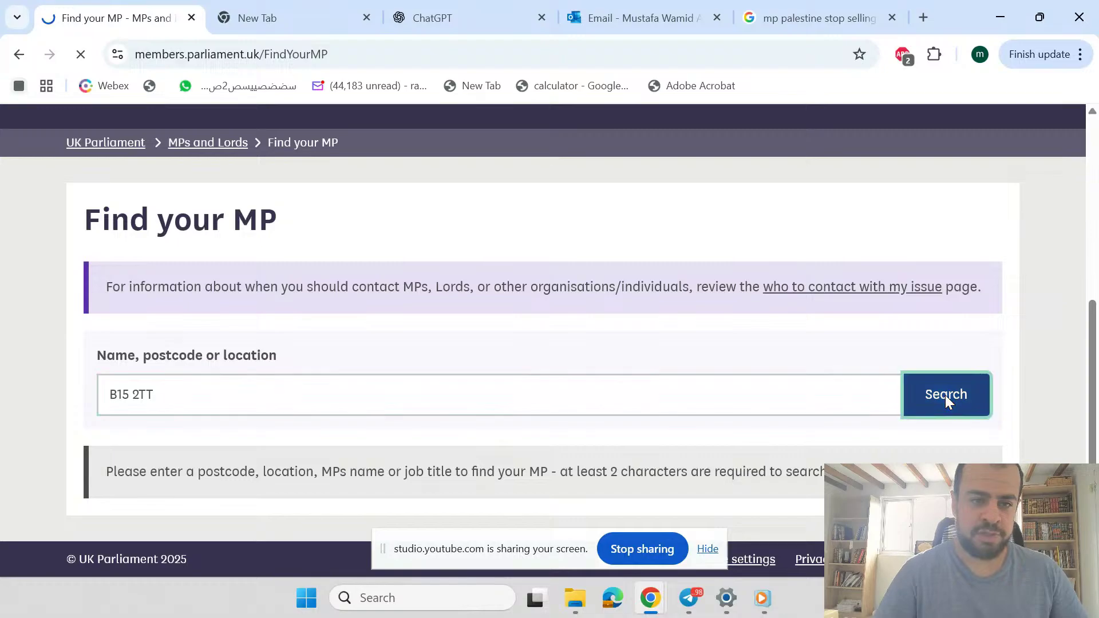
Examine the MP's profile and contact information, including the parliamentary and constituency office details.
scroll(453, 431, down, 6)
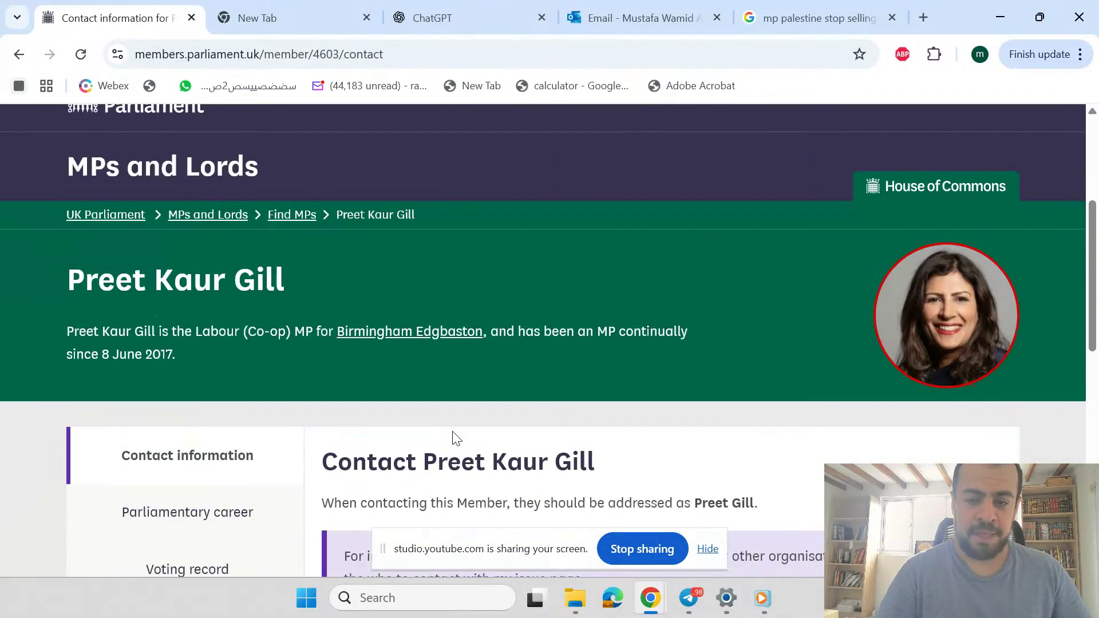
scroll(455, 435, down, 5)
scroll(454, 432, up, 5)
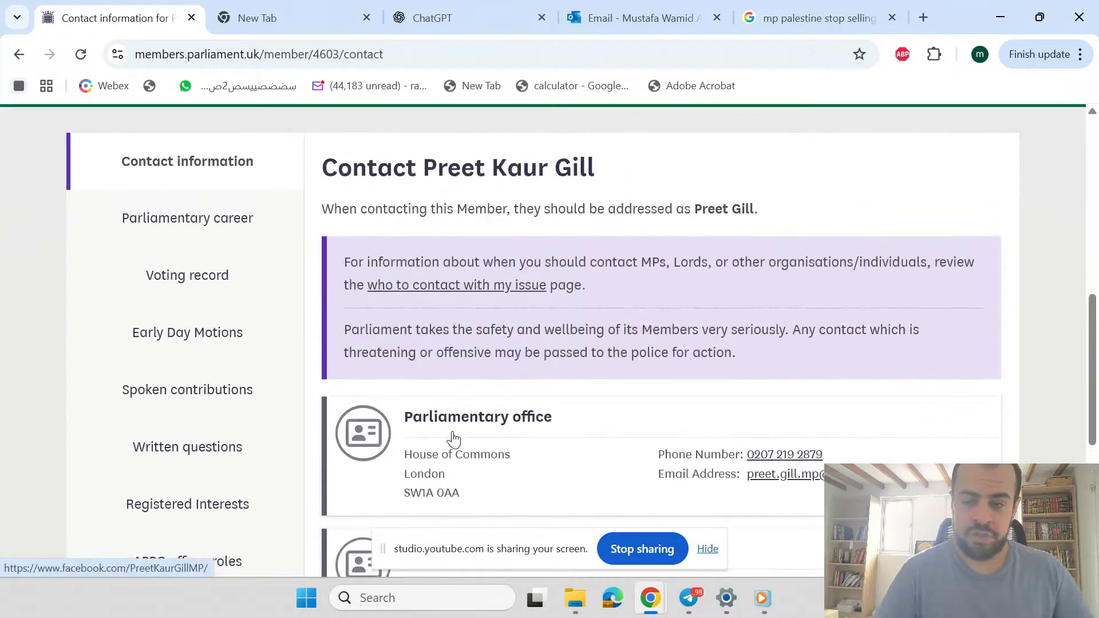
scroll(454, 432, up, 2)
scroll(453, 433, down, 1)
scroll(454, 432, up, 3)
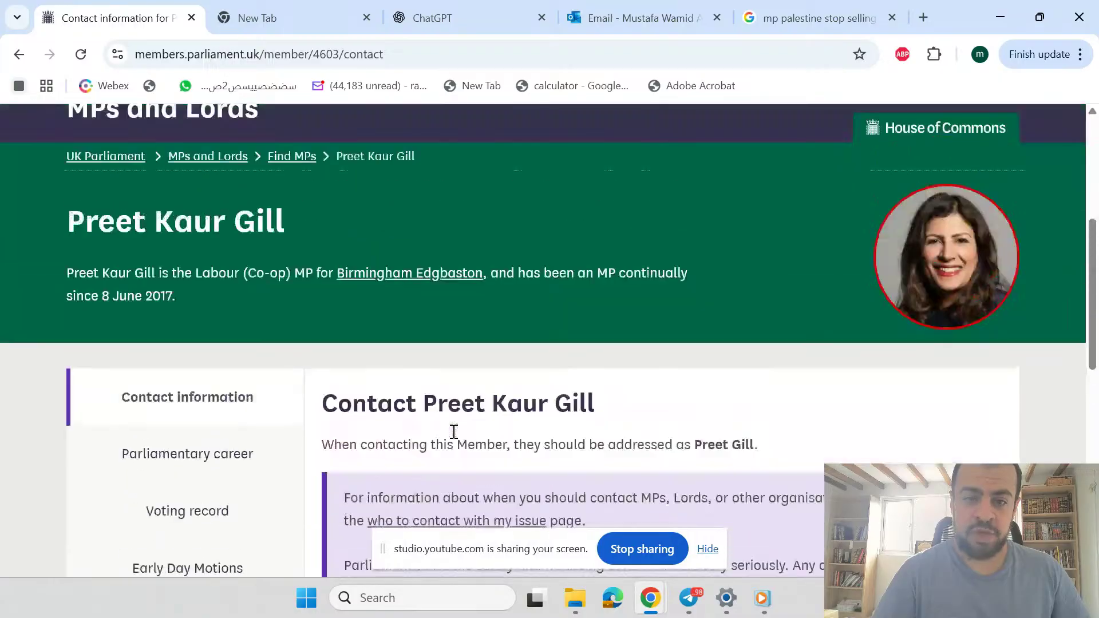
scroll(454, 432, down, 6)
scroll(454, 432, down, 6)
scroll(456, 435, up, 15)
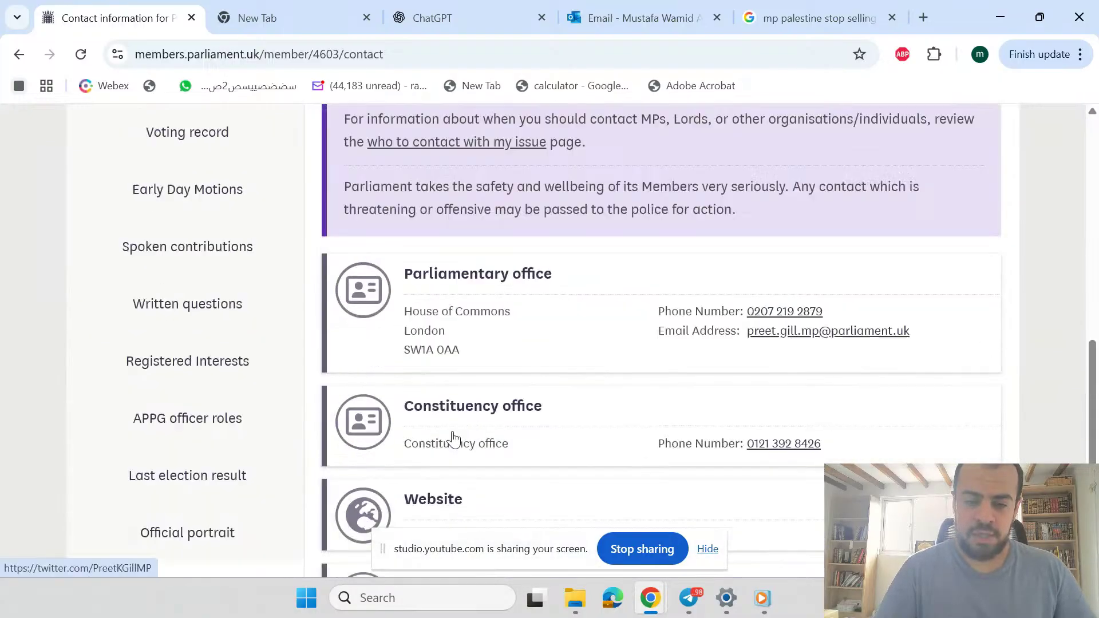
scroll(454, 435, down, 2)
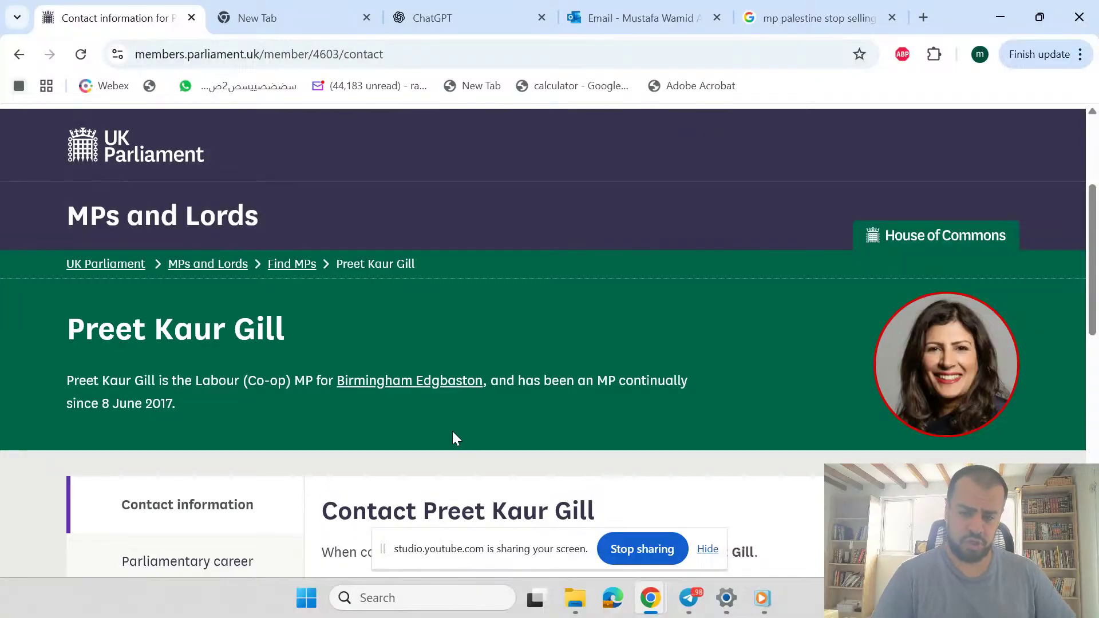
Locate and highlight the parliamentary office email address on the MP's contact page.
scroll(453, 433, down, 5)
scroll(455, 435, down, 3)
scroll(454, 434, up, 2)
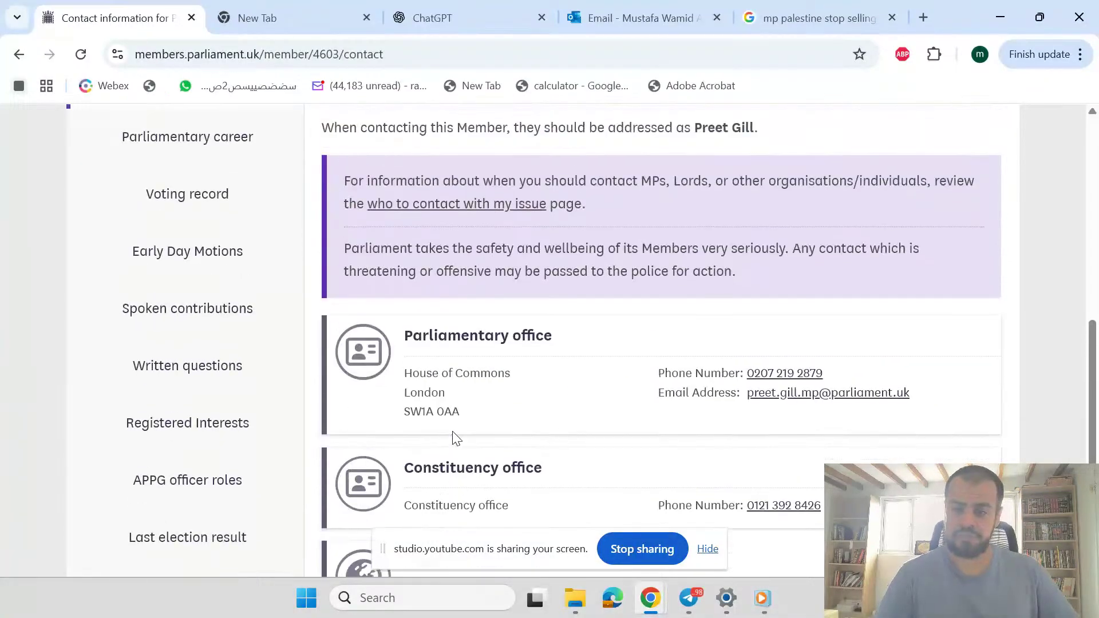
drag(910, 413, 747, 417)
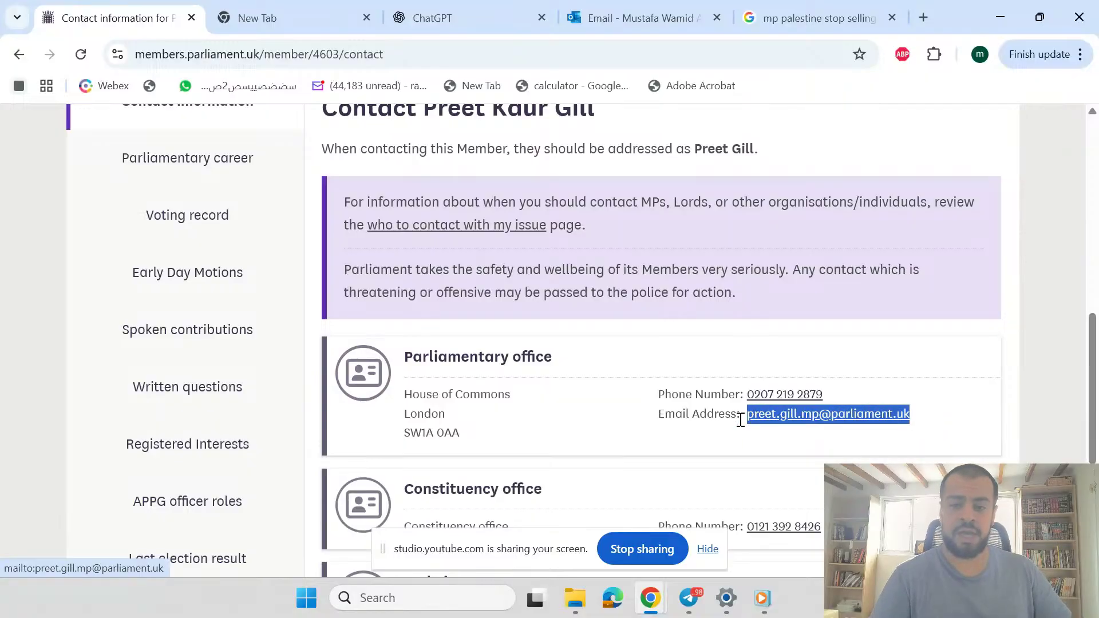
scroll(431, 395, up, 1)
scroll(431, 395, up, 7)
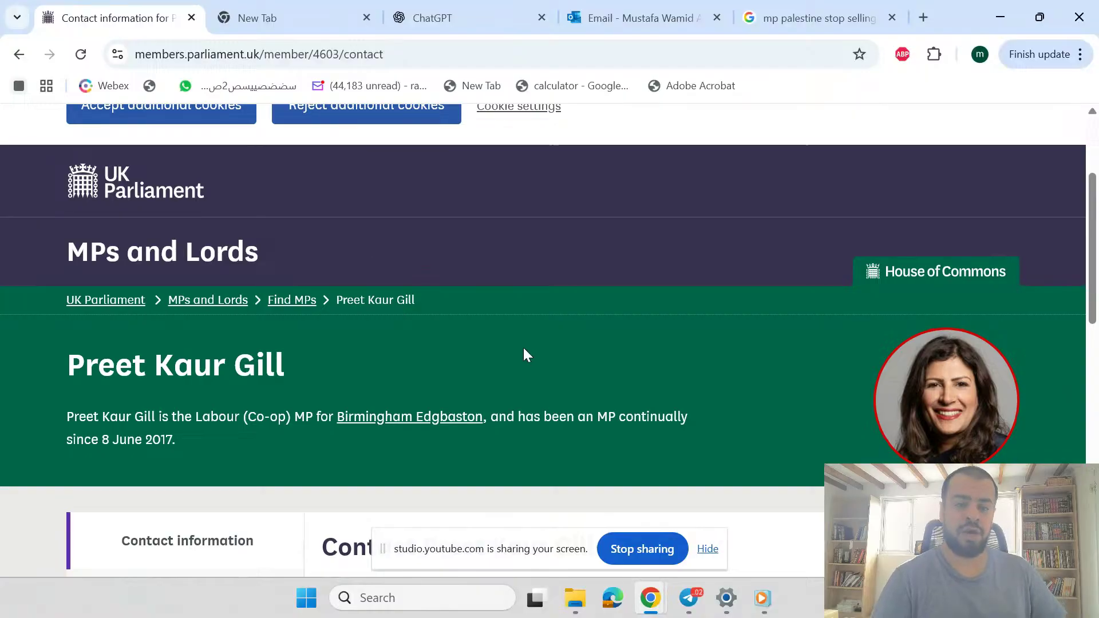
Copy the MP's full name from the heading of the contact section.
scroll(584, 304, down, 1)
scroll(583, 296, down, 8)
scroll(513, 290, up, 4)
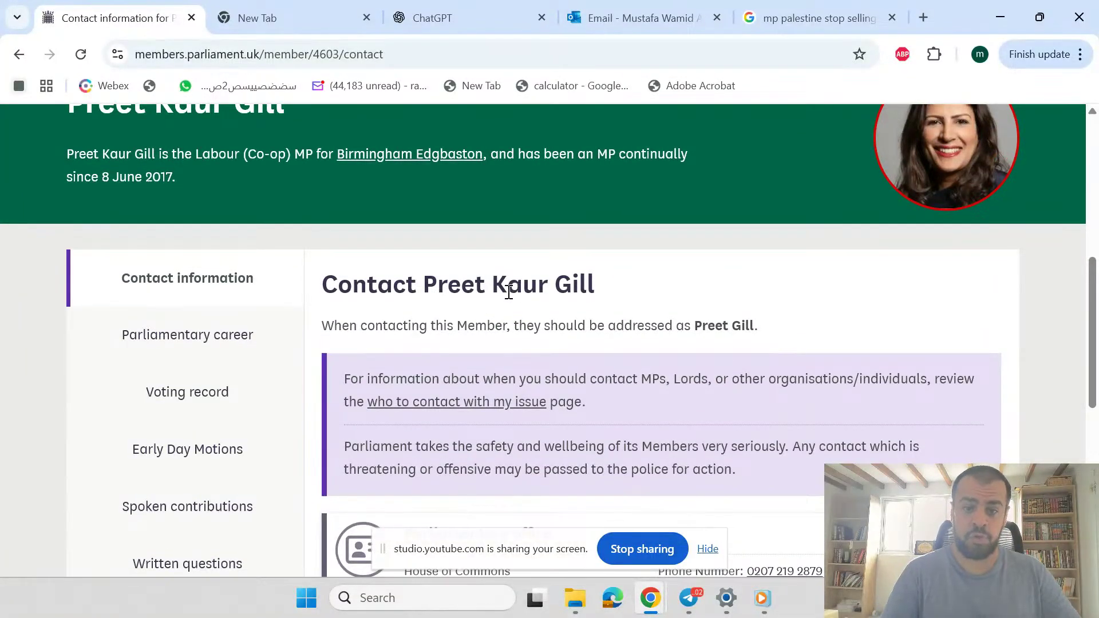
scroll(602, 295, up, 2)
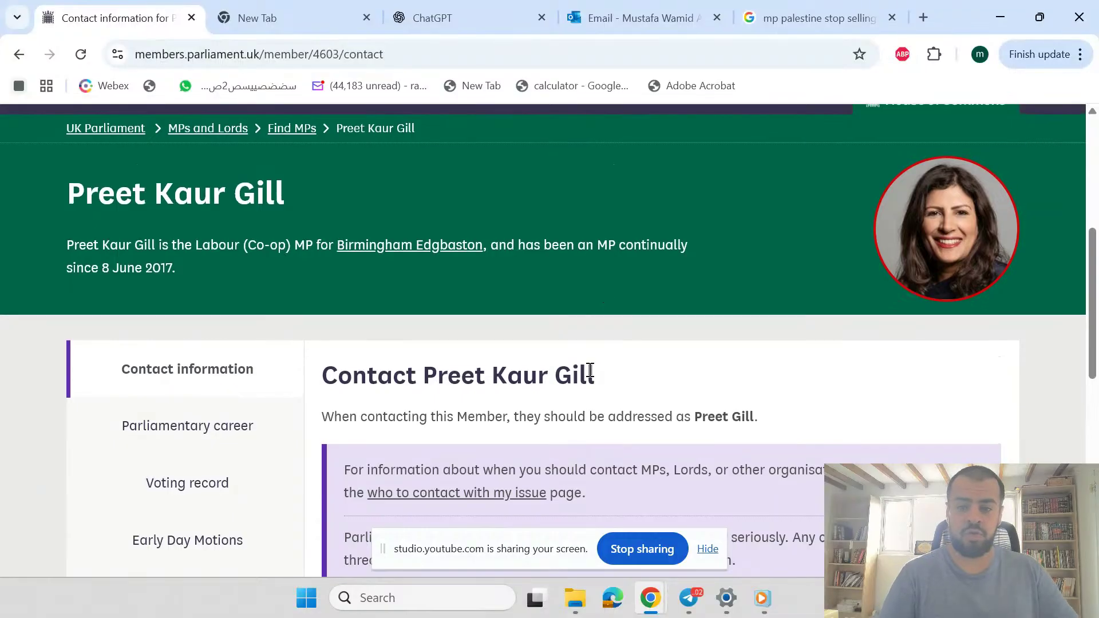
drag(609, 373, 424, 372)
key(ctrl+c)
Search Google in the empty new tab for the copied MP's name followed by "on gaza" and look through the results.
click(239, 17)
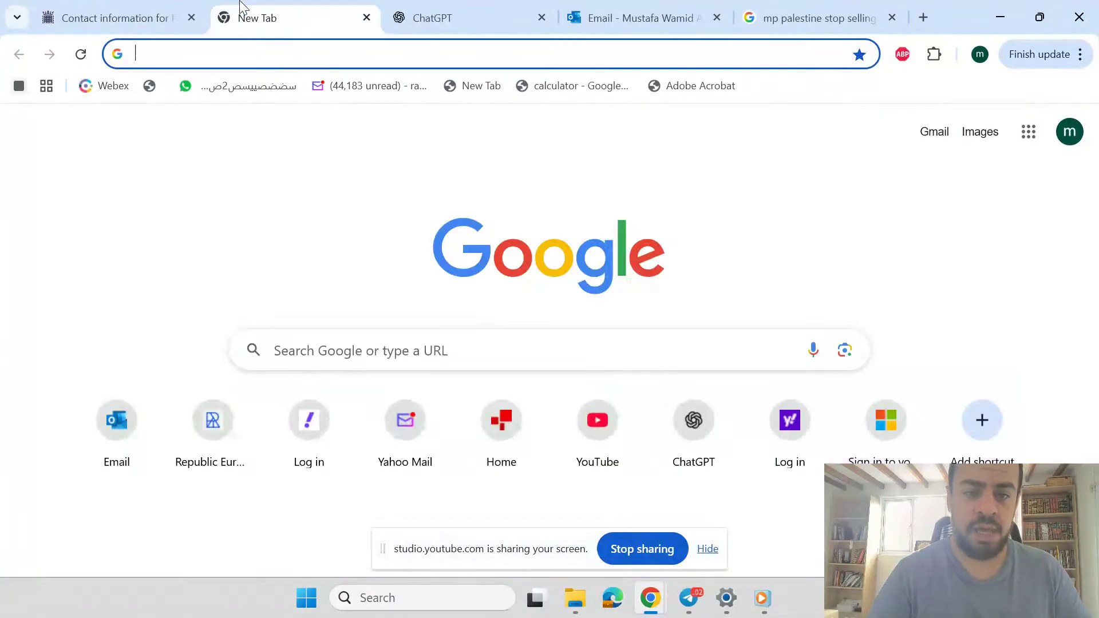
click(457, 363)
key(ctrl+v)
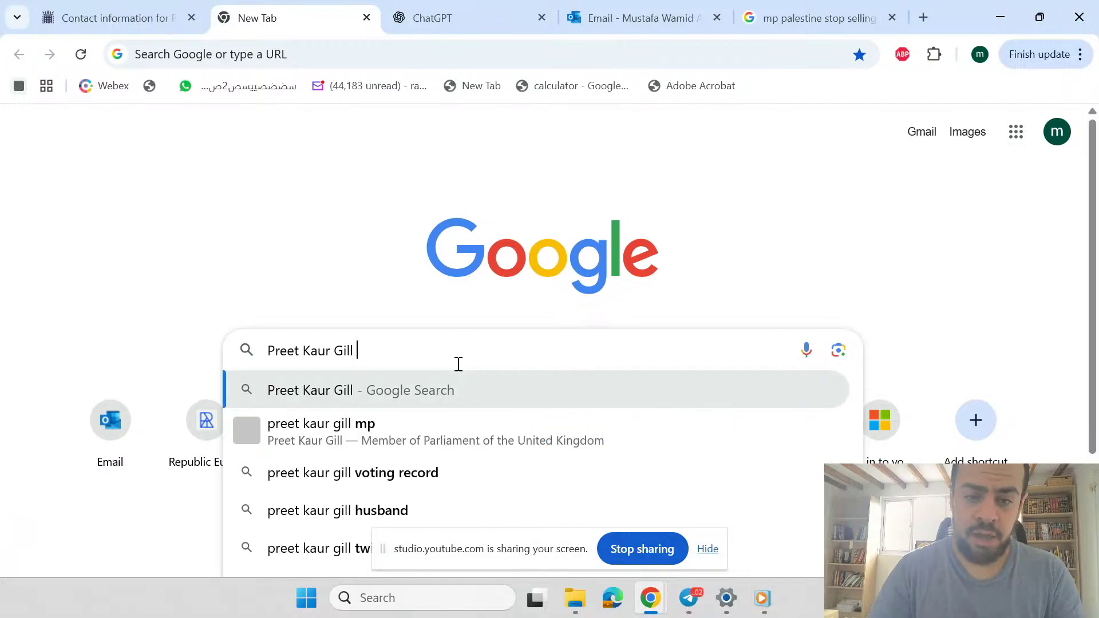
text(on gaza)
key(Return)
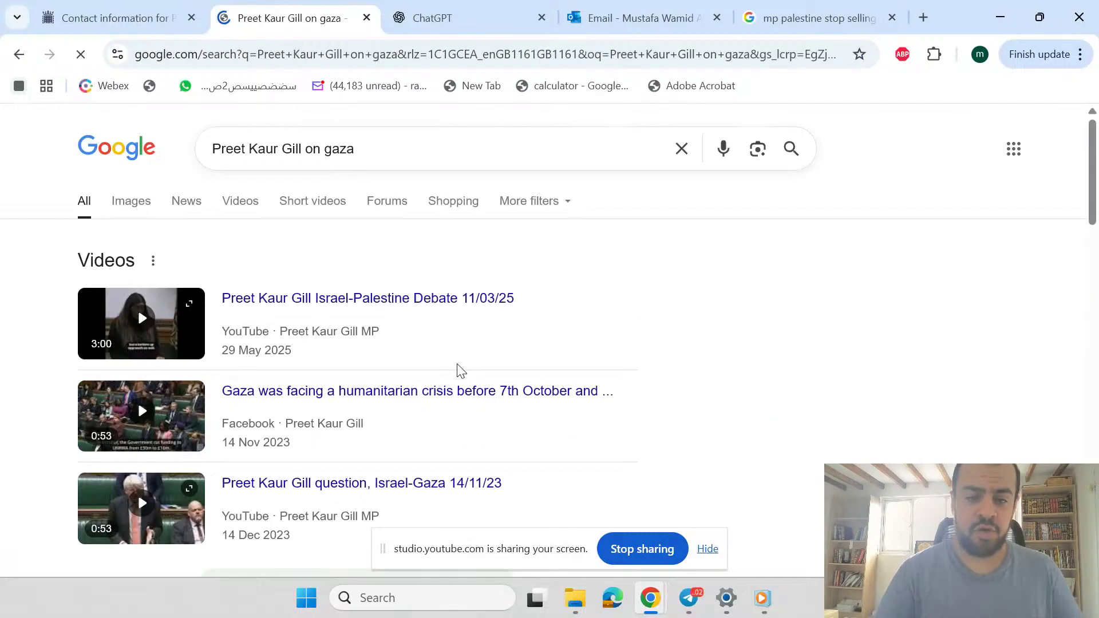
scroll(461, 371, down, 8)
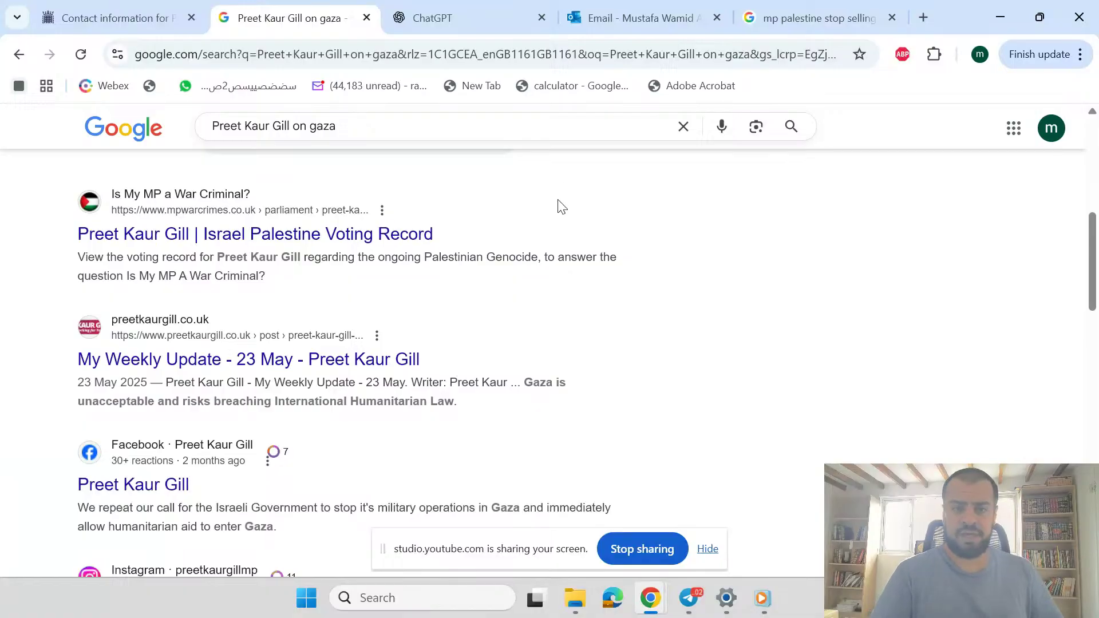
Switch to ChatGPT and replace the draft prompt with "Think like an mp. Write an email to my mp".
click(442, 16)
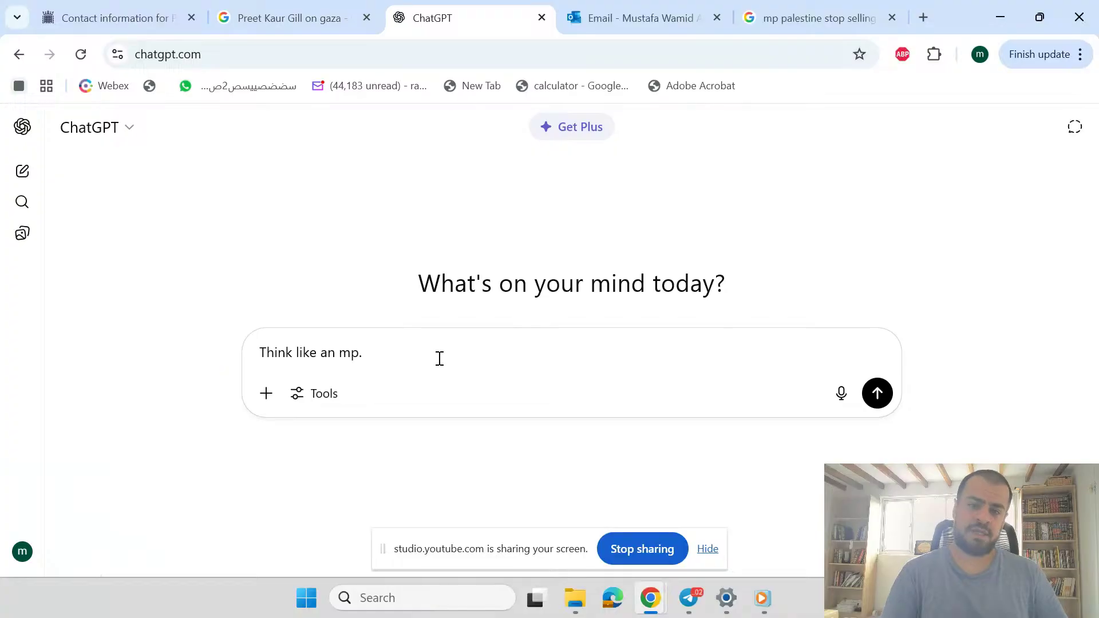
drag(438, 359, 216, 368)
key(BackSpace)
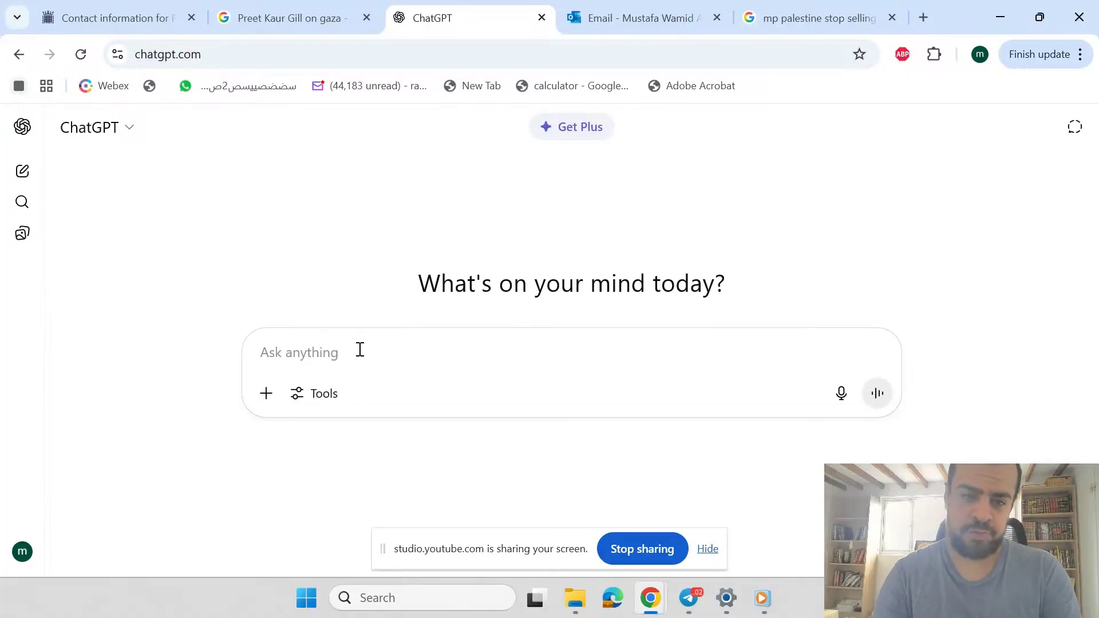
text(Think l)
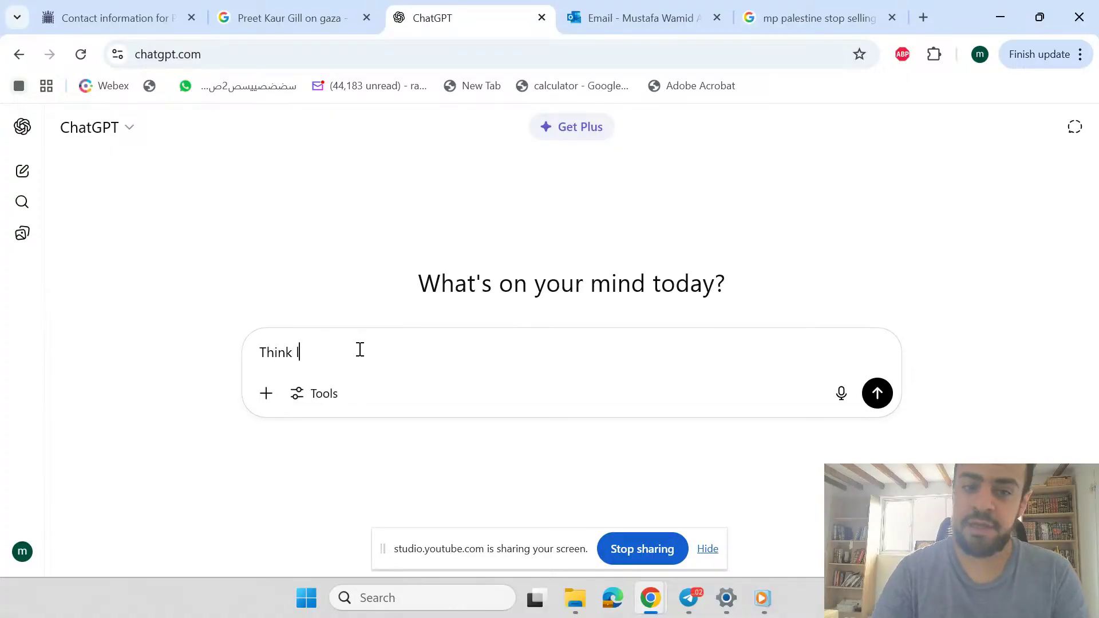
text(ike an mp)
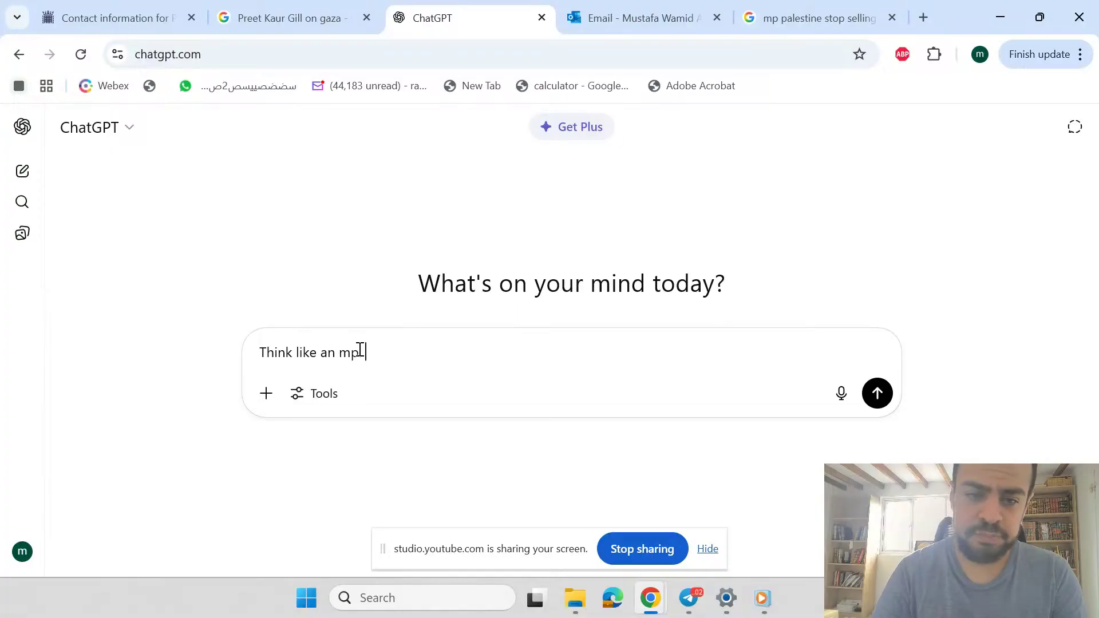
text(. Write a)
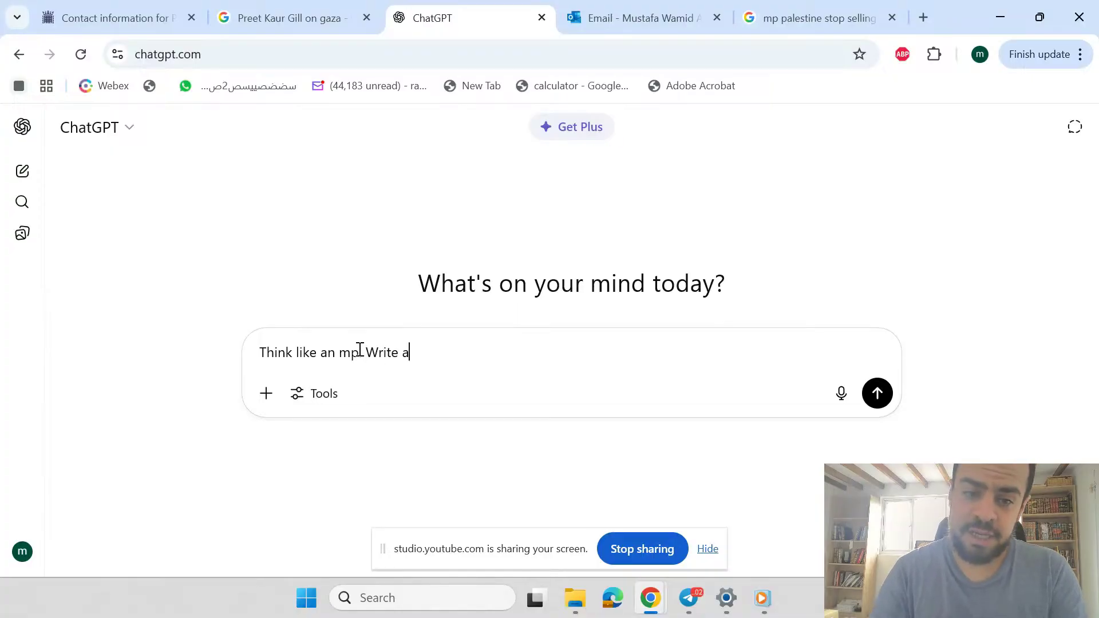
text(n email to)
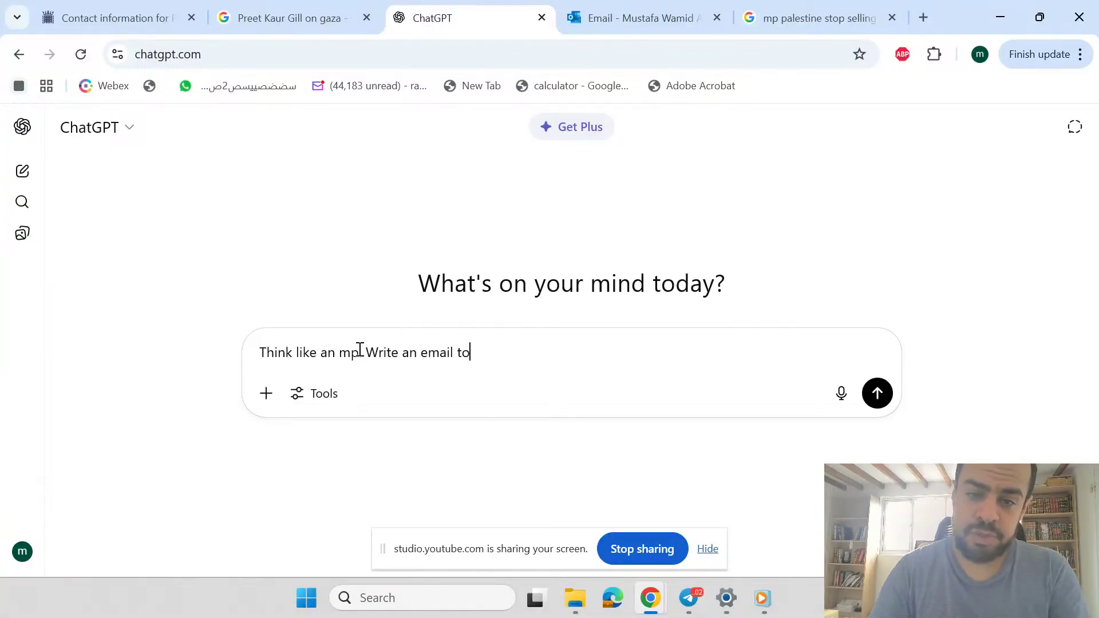
text( my mp)
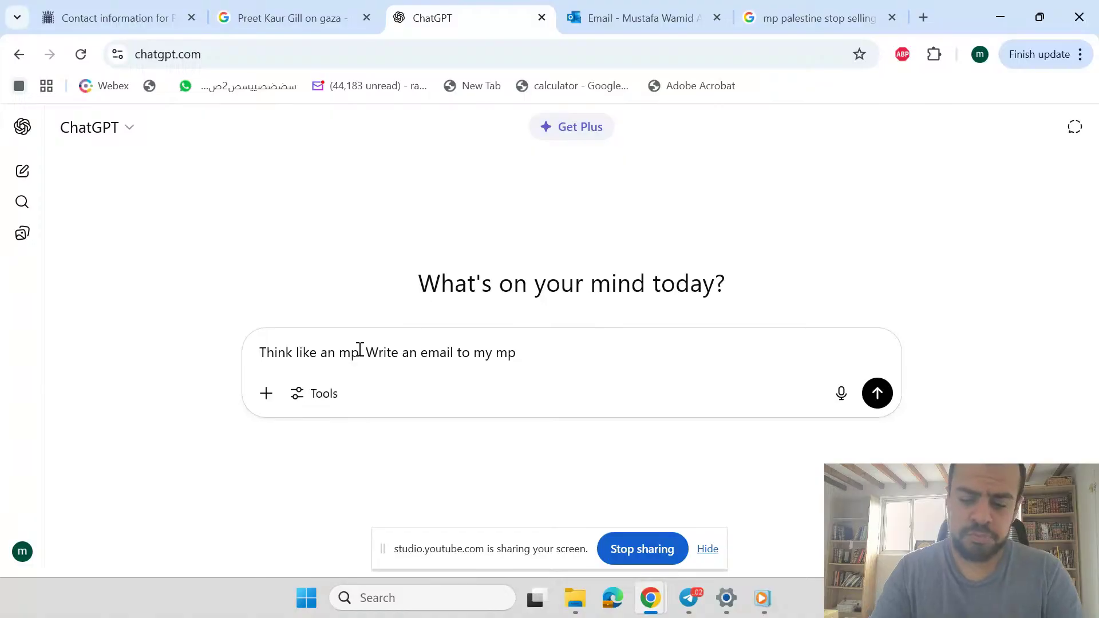
Continue the prompt with "telling them to stop all weapon says israel and to contribute to aid in gaza.".
text(telling them )
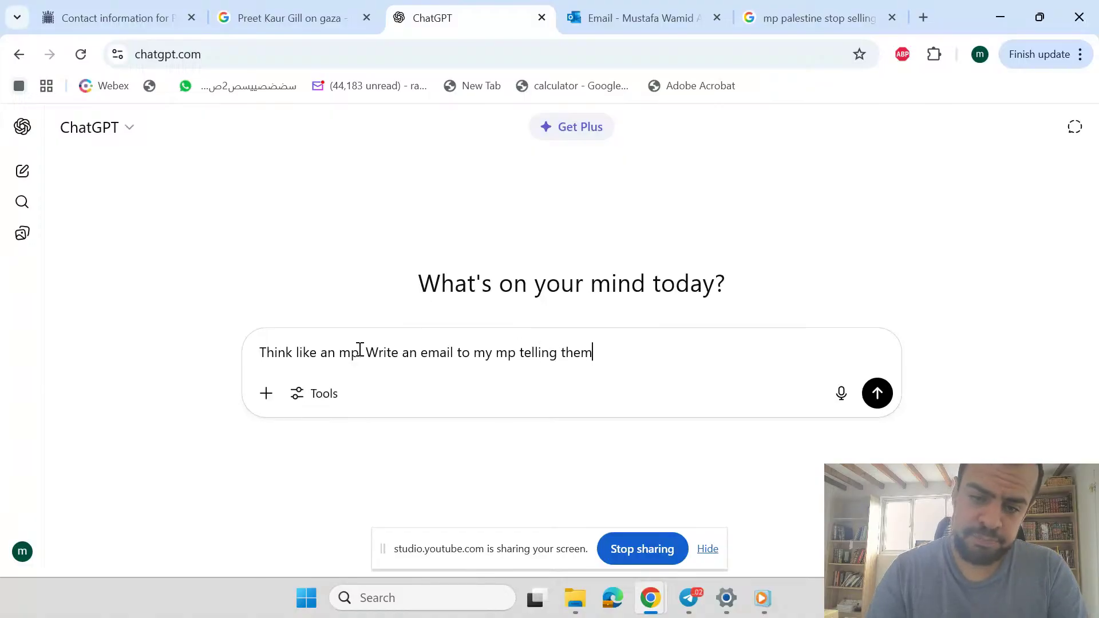
text(to stop a)
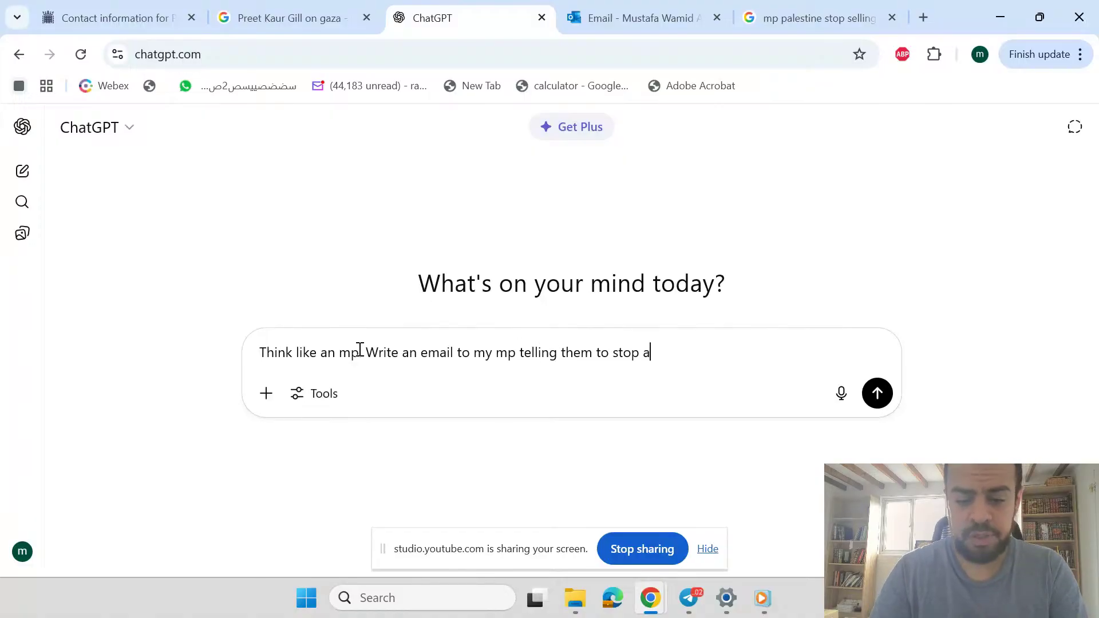
text(ll weapon sa)
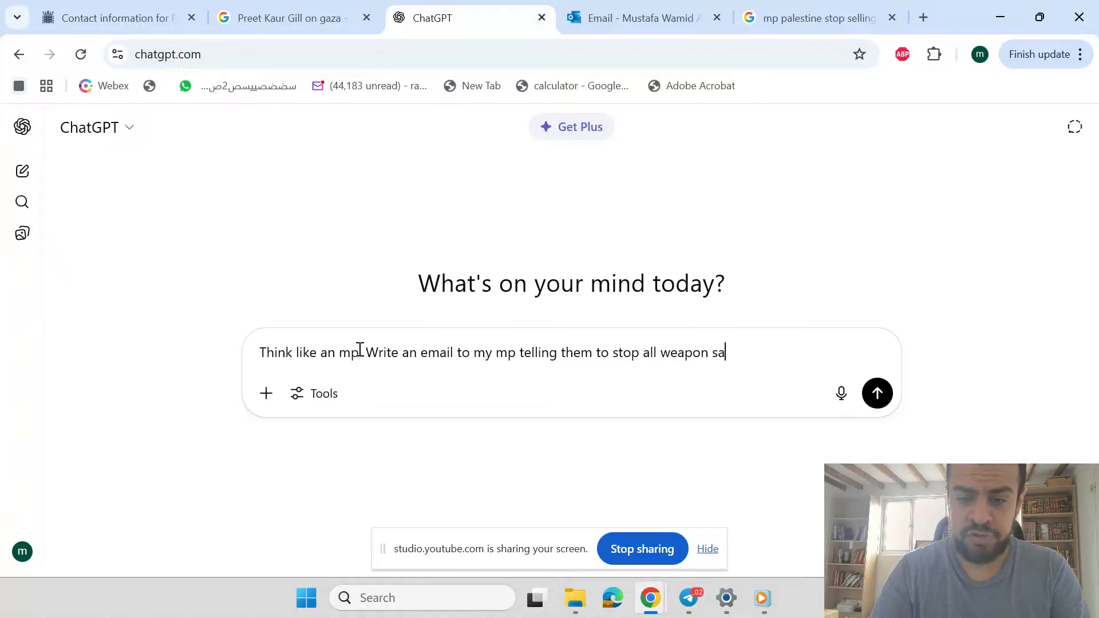
text(ys ira)
key(BackSpace)
text(srael and )
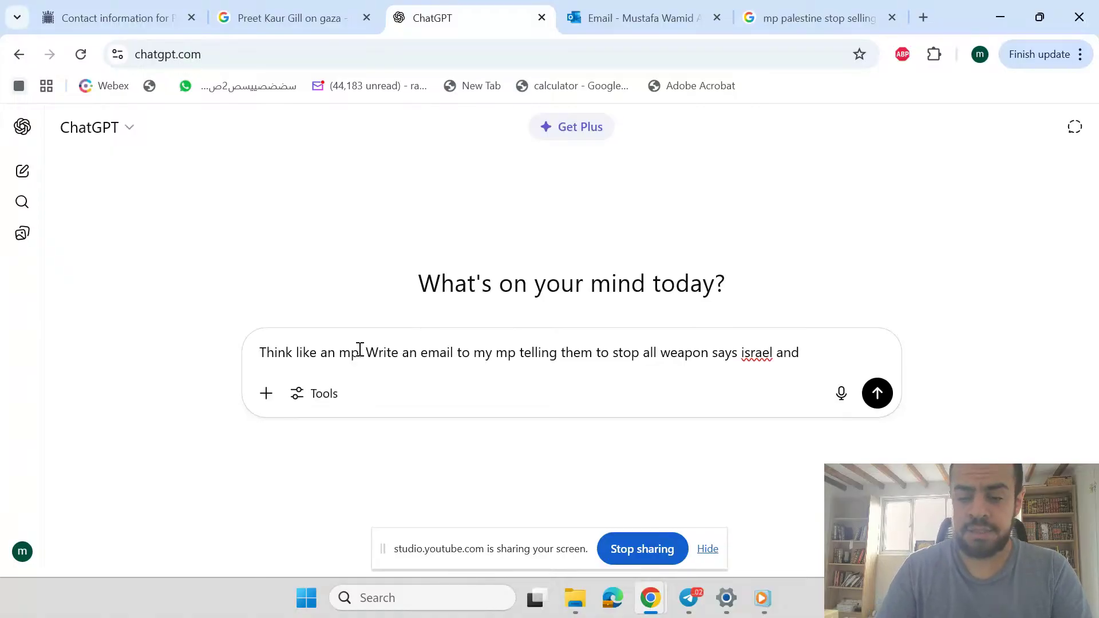
text(to contribute to)
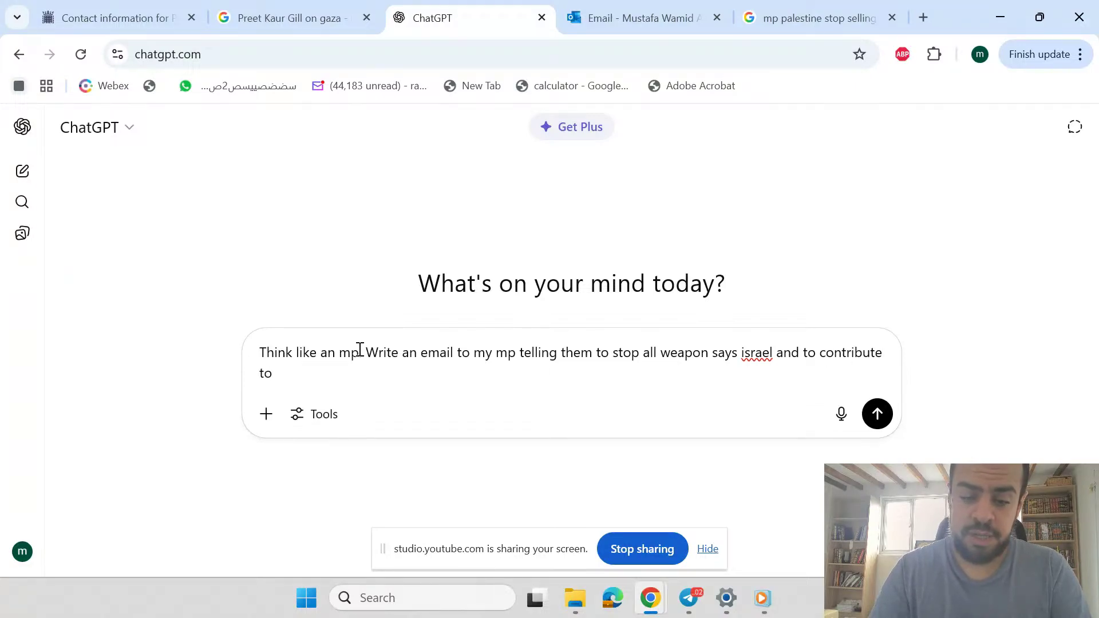
text(aid in gaza.)
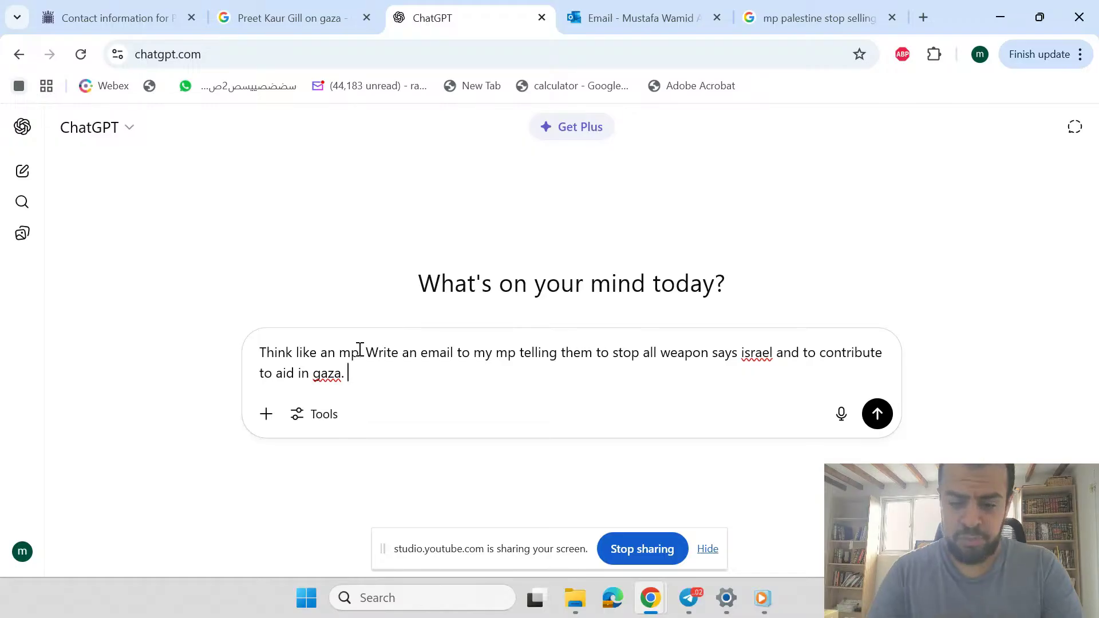
Add the instruction "Talk about the bombing for the past 2 years," to the end of the prompt.
text(Talk a)
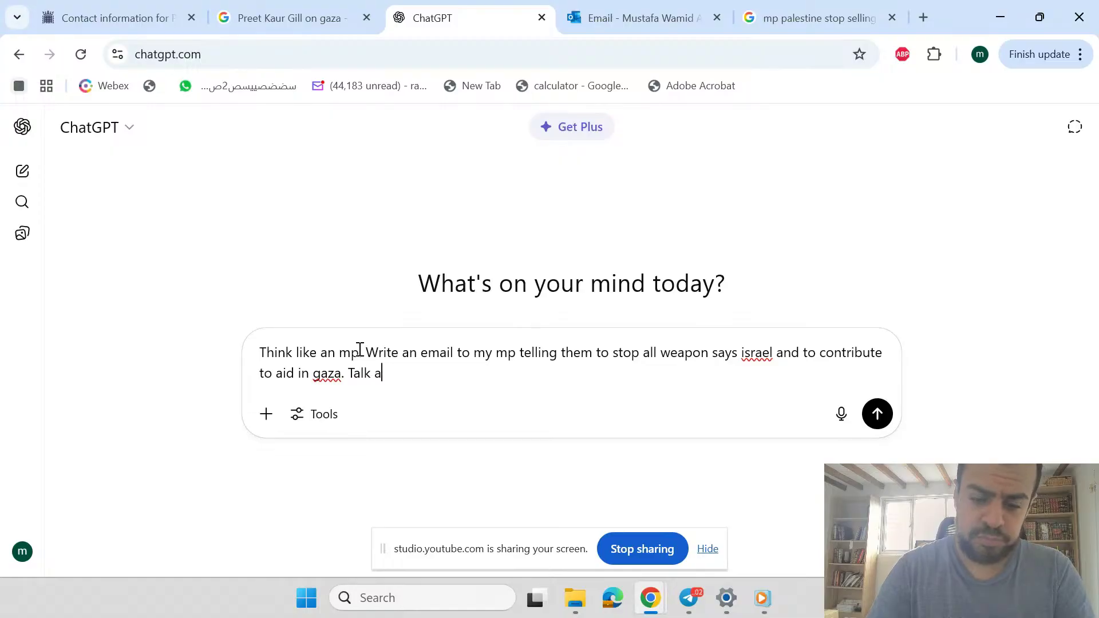
text(bout th)
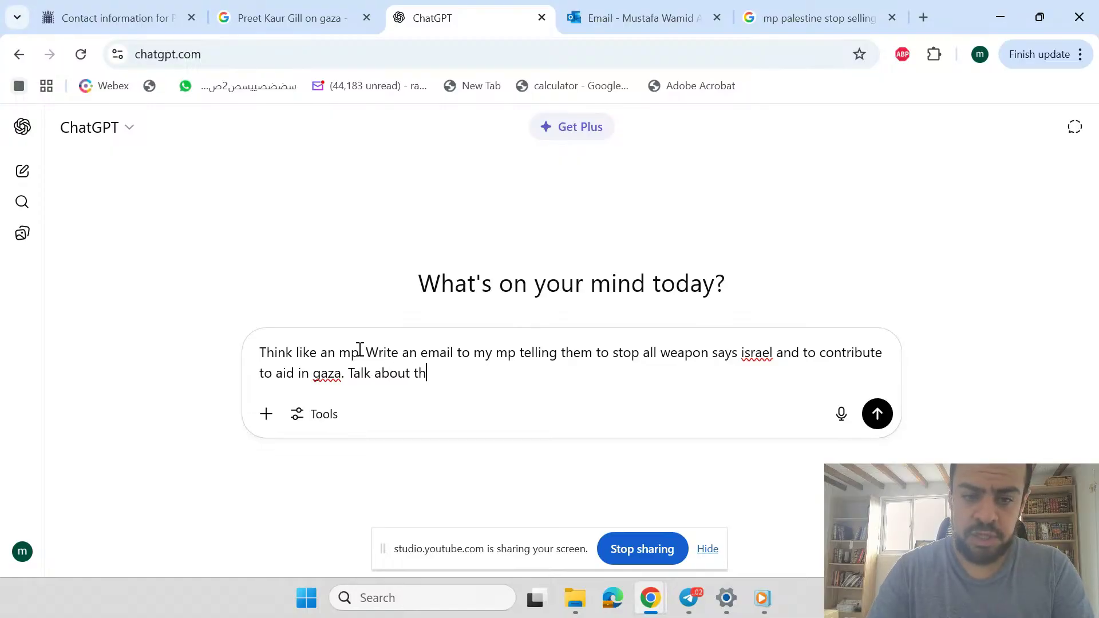
text(e bombinb)
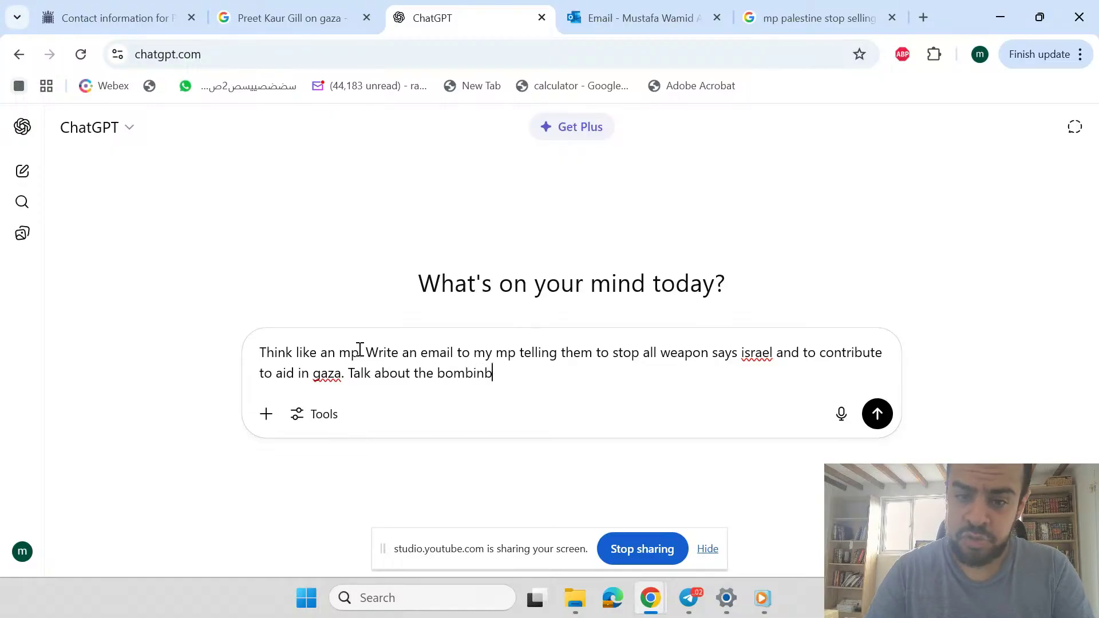
key(BackSpace)
text(g fo rte)
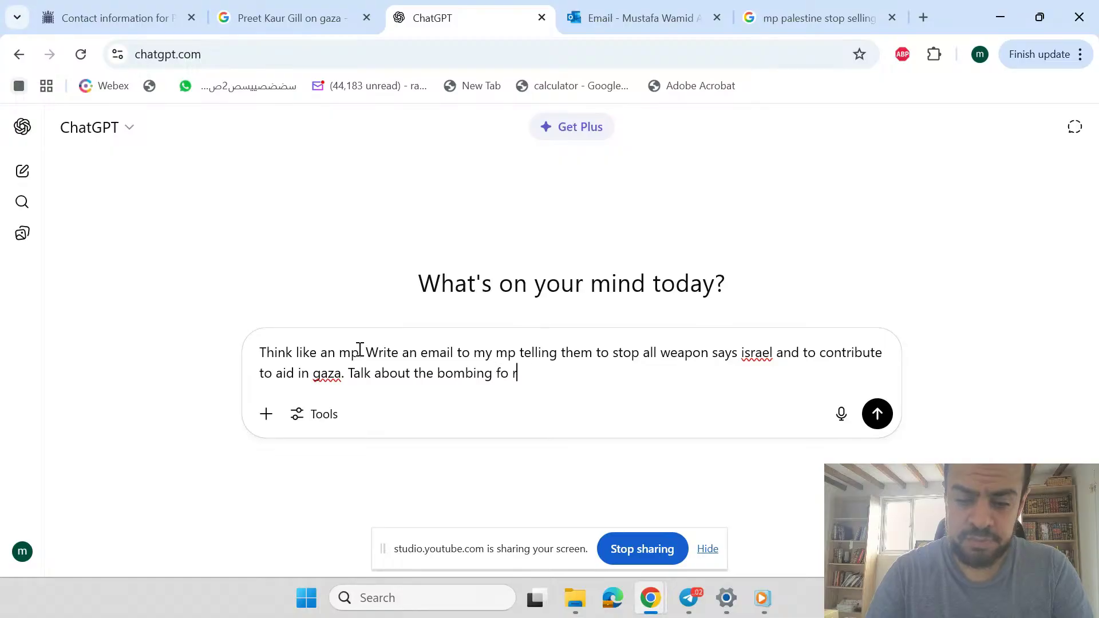
key(BackSpace)
key(BackSpace)
key(BackSpace)
key(BackSpace)
text(r the )
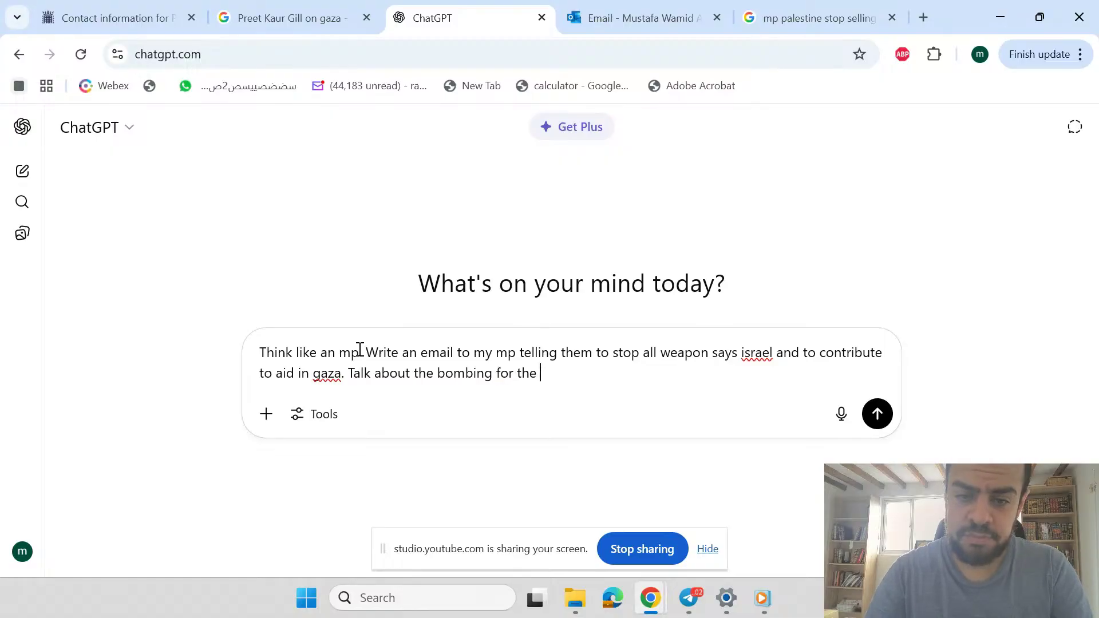
text(past 2 years,)
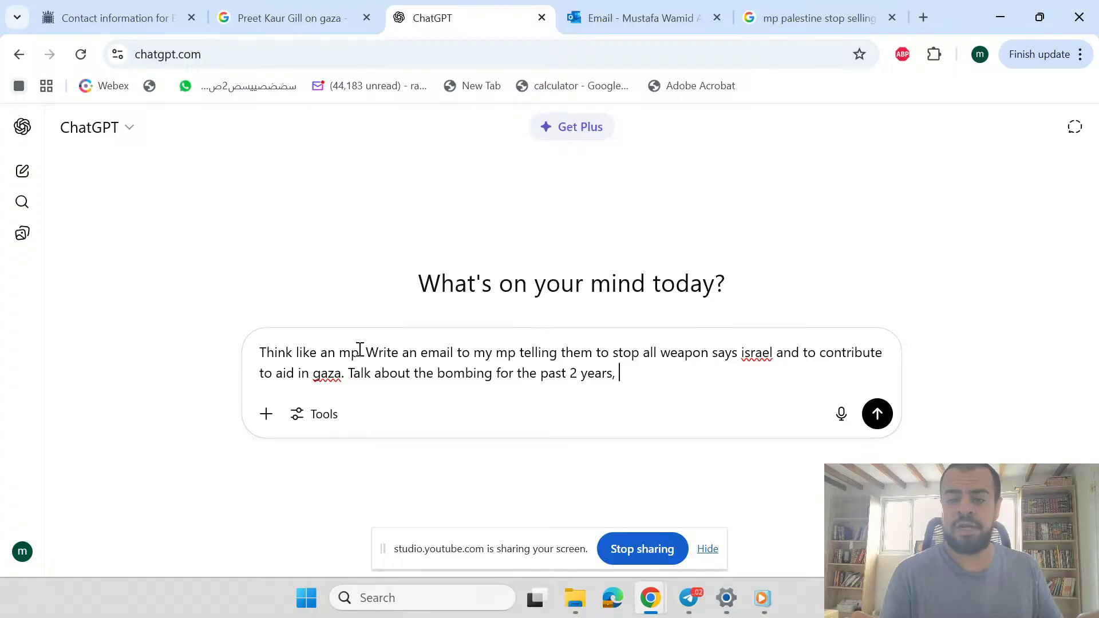
Extend the sentence about the bombing with "and the unacceptable starvation".
text( and the una)
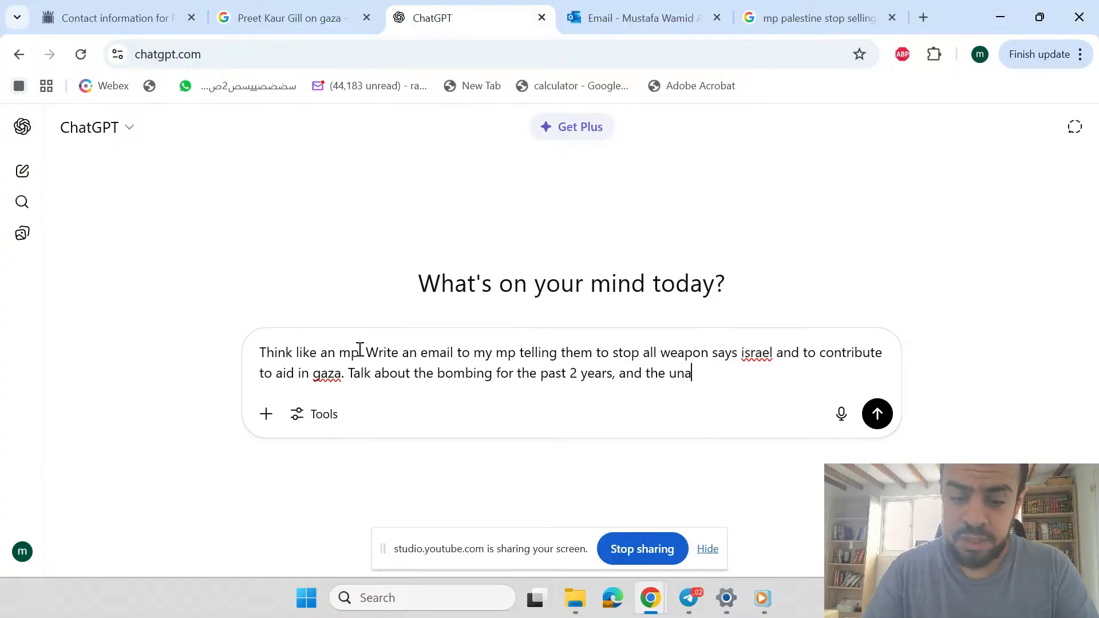
text(cccepta)
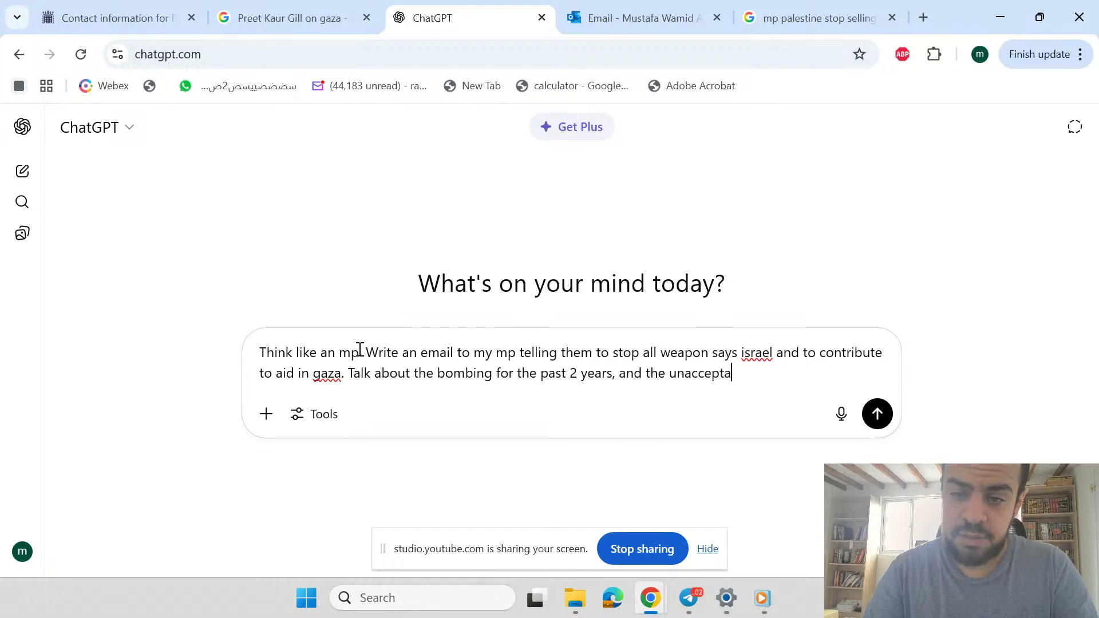
text(ble strav)
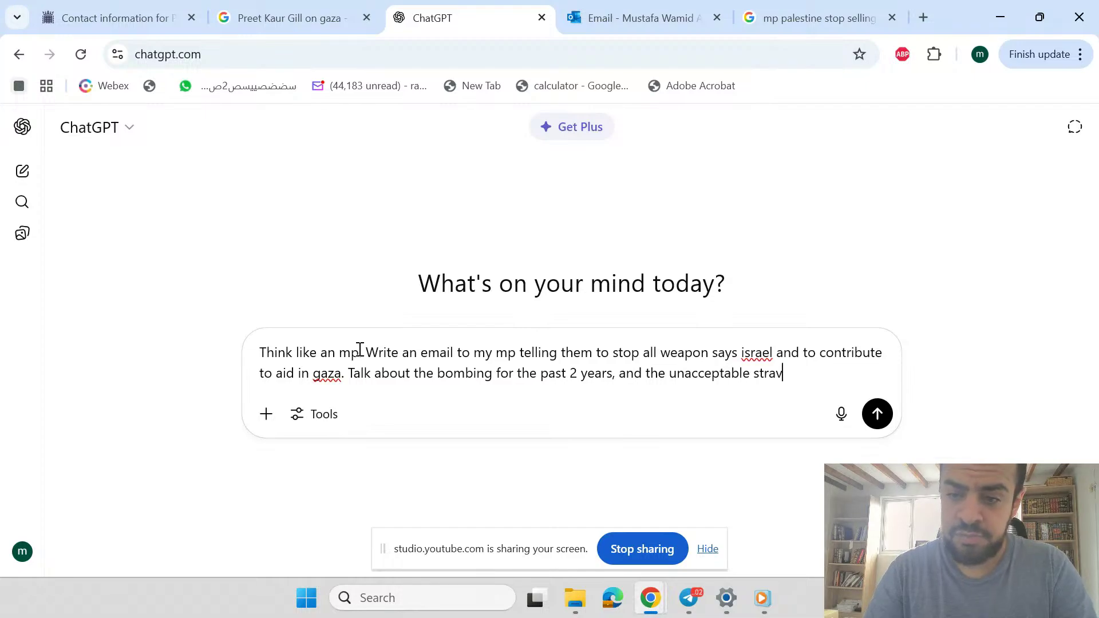
key(BackSpace)
key(BackSpace)
key(BackSpace)
text(ar)
text(vation)
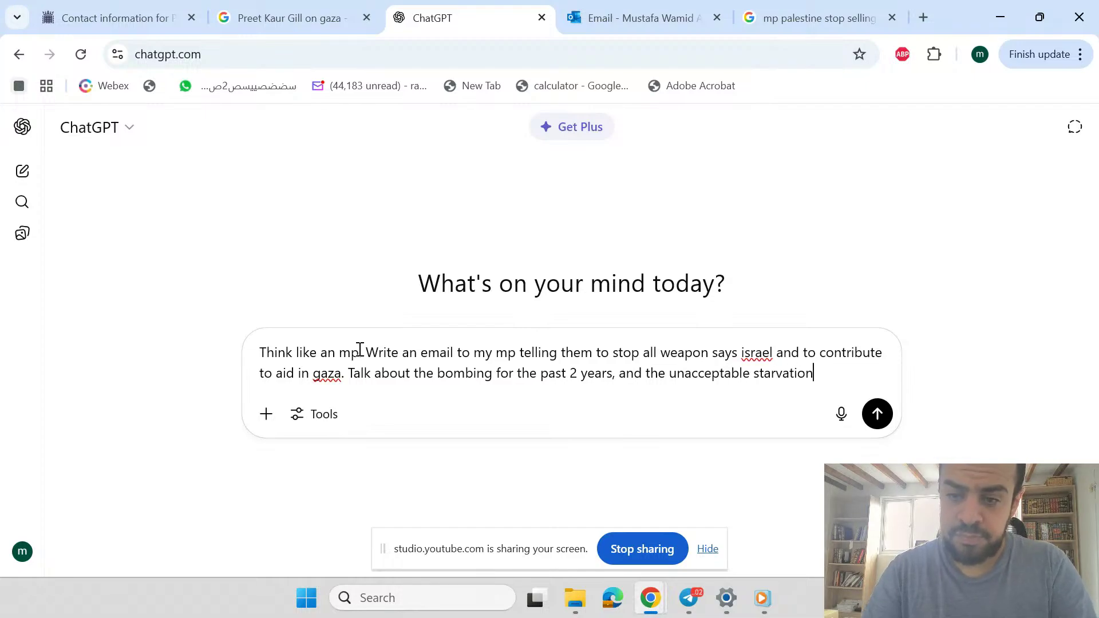
Finish the starvation sentence in the prompt with "that has been happening to the gaza people.".
text( that has been having)
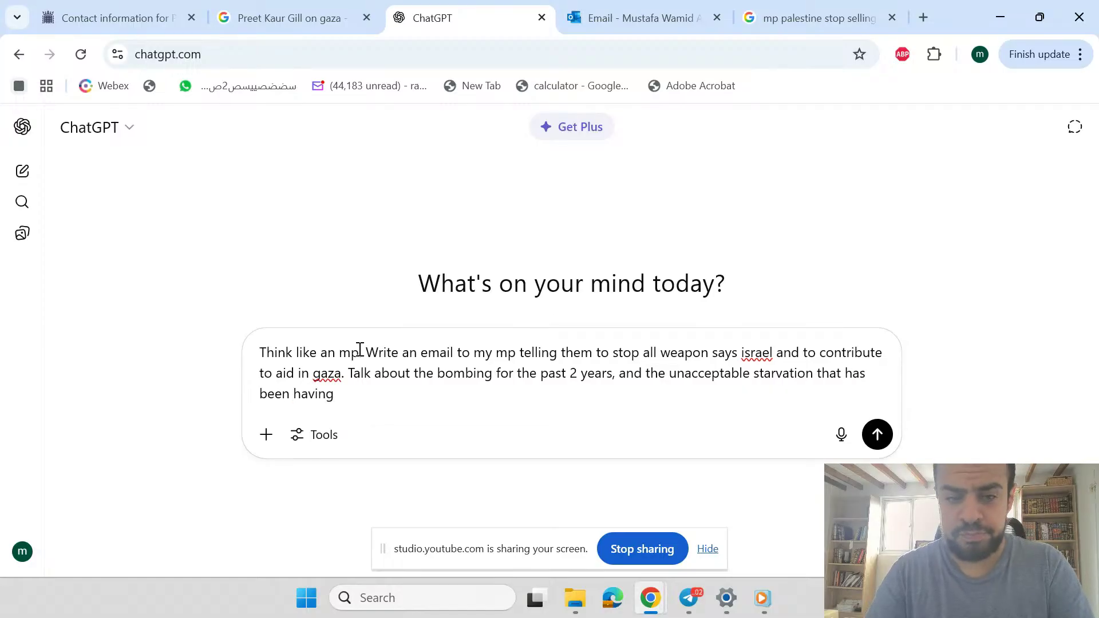
key(BackSpace)
key(BackSpace)
key(BackSpace)
key(BackSpace)
key(BackSpace)
text(pe)
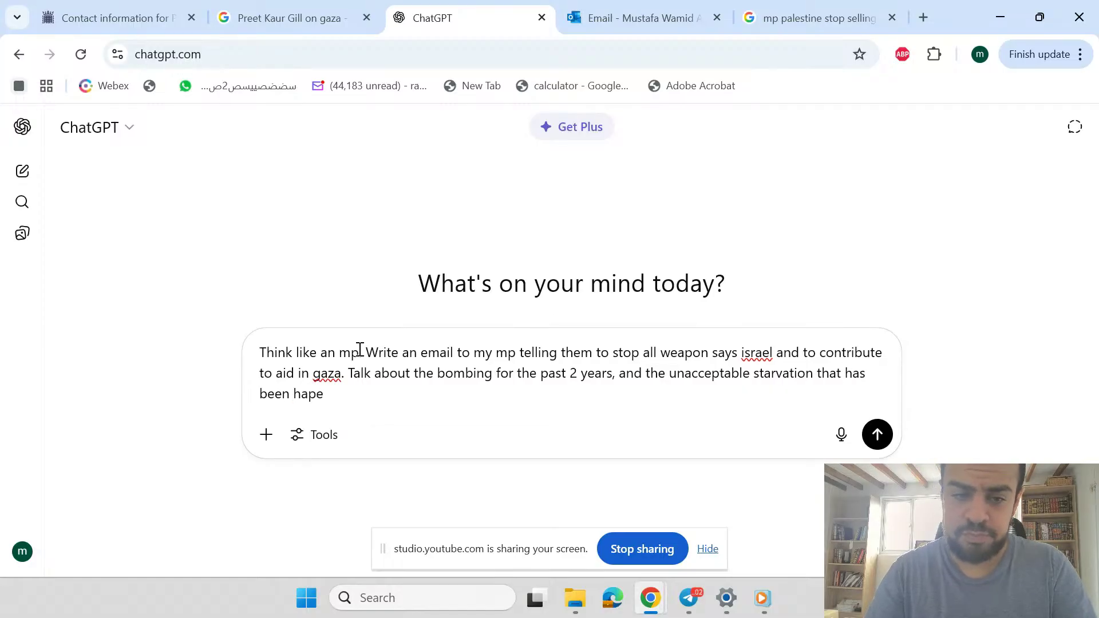
key(BackSpace)
text(pening to the )
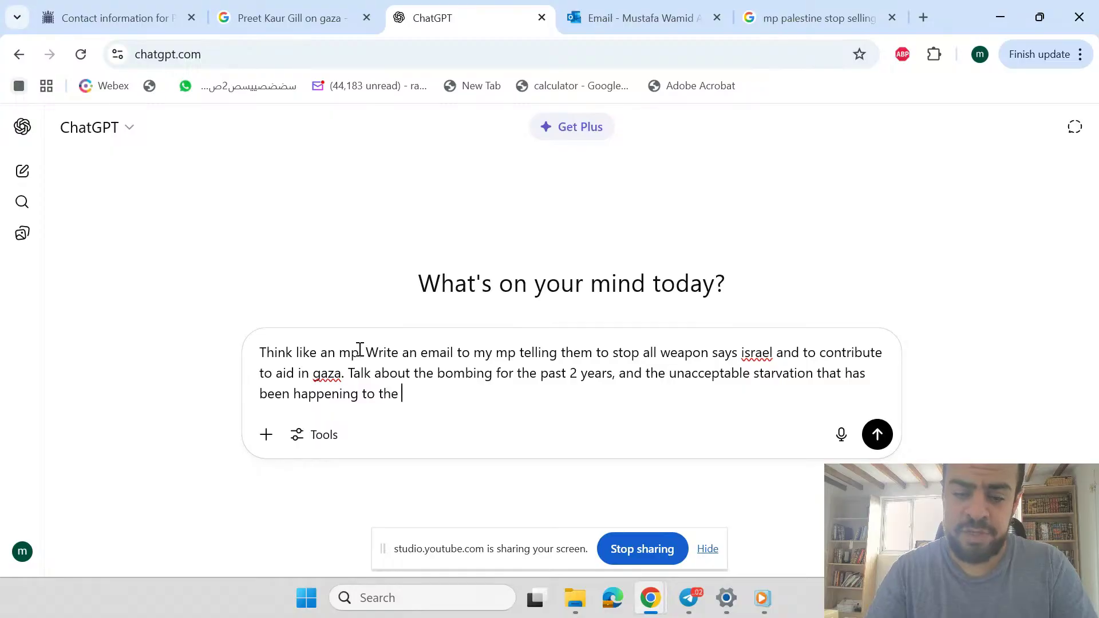
text(gaza )
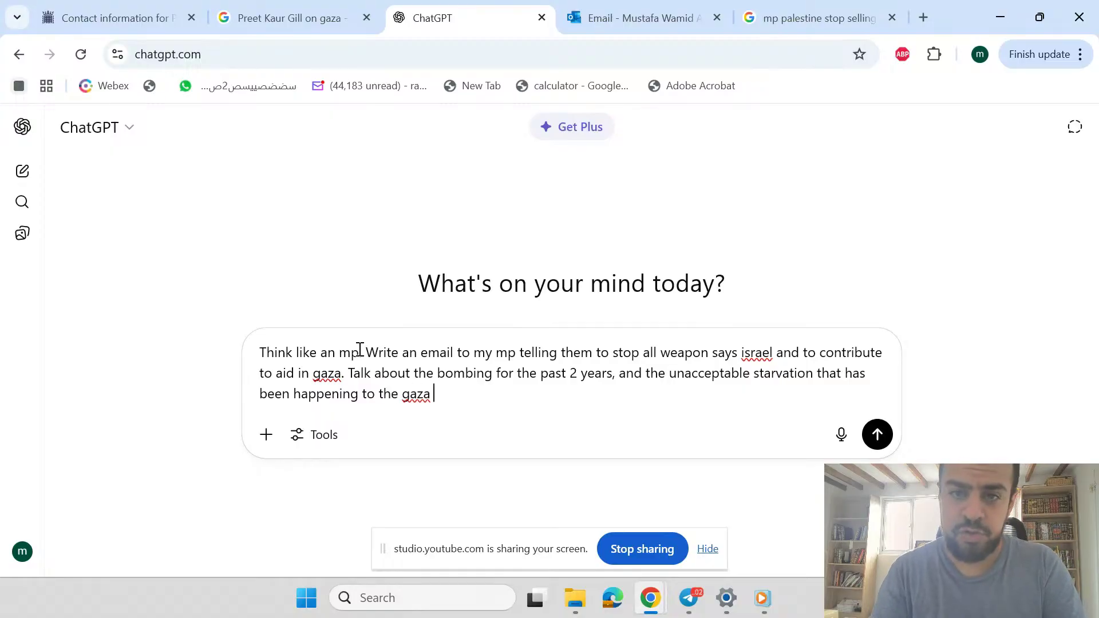
text(people.)
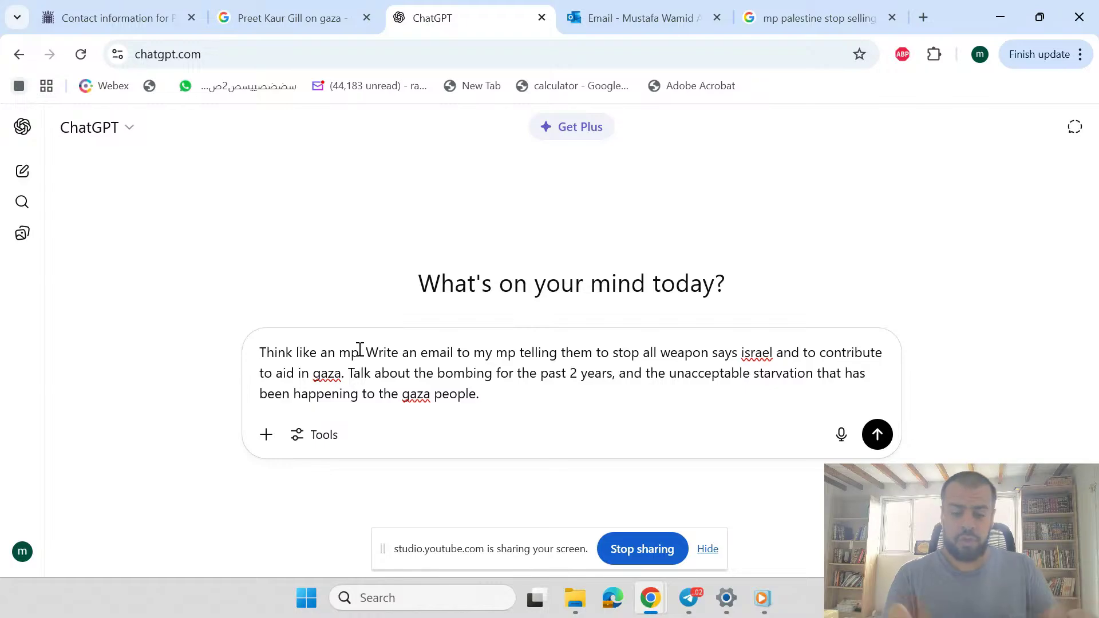
Add the personal background "Talk about how I am a chaplain at bham university" to the prompt.
text(Talk about)
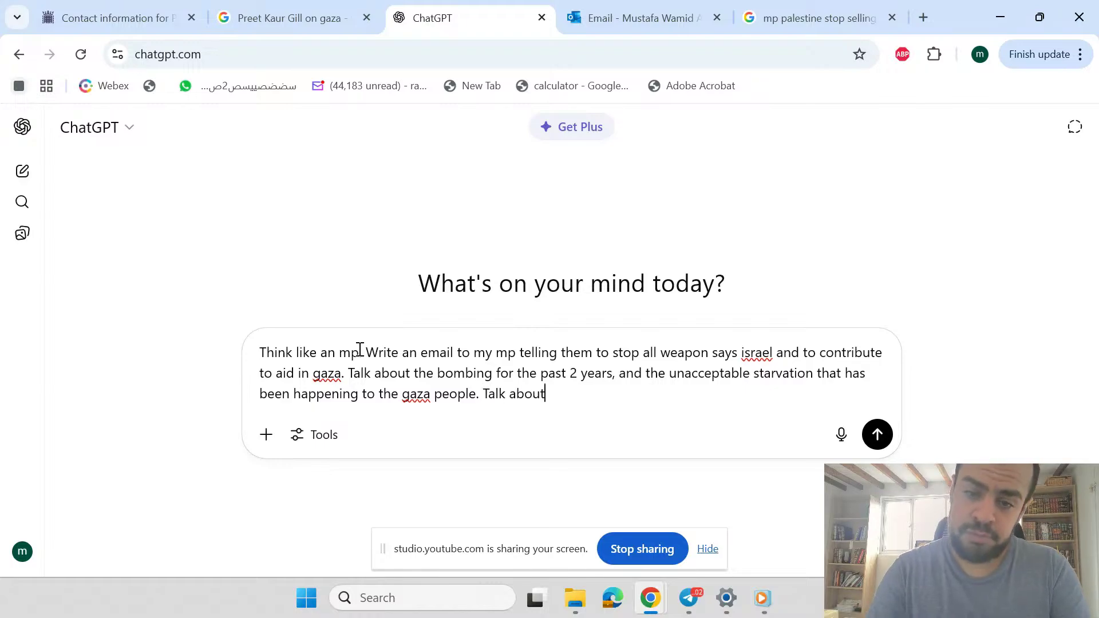
text( how I ama)
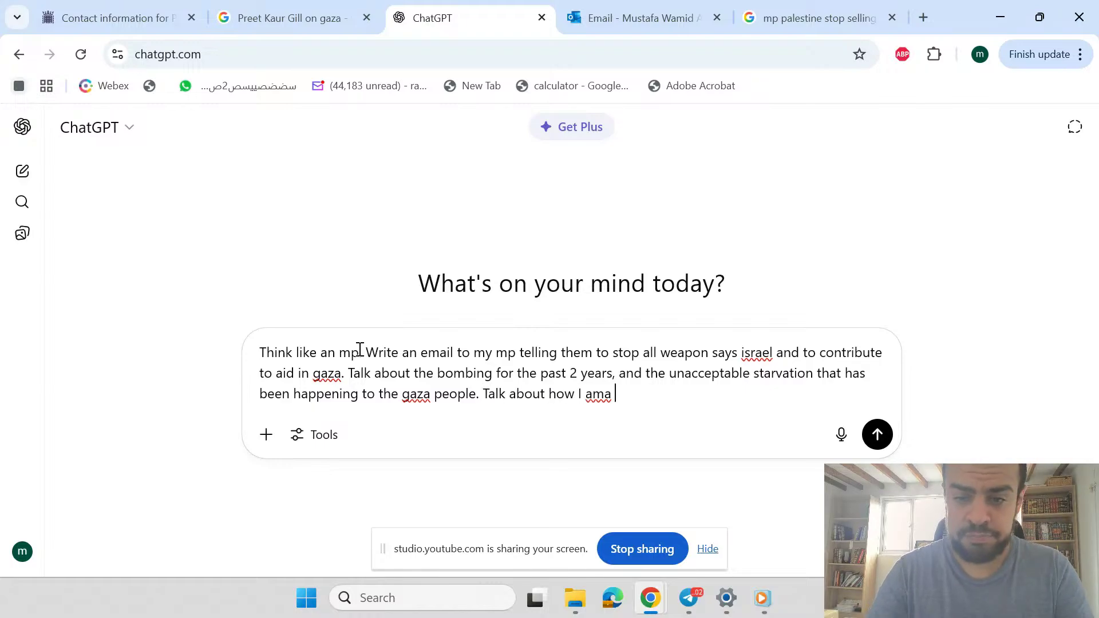
key(BackSpace)
key(BackSpace)
text(a chaplain)
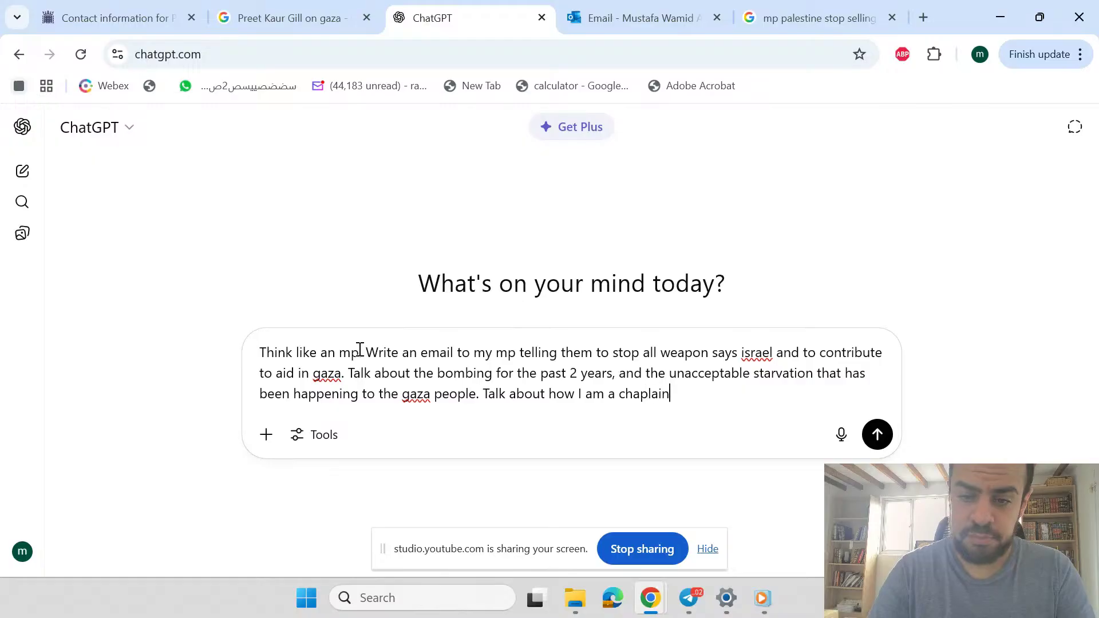
text( at bham unive)
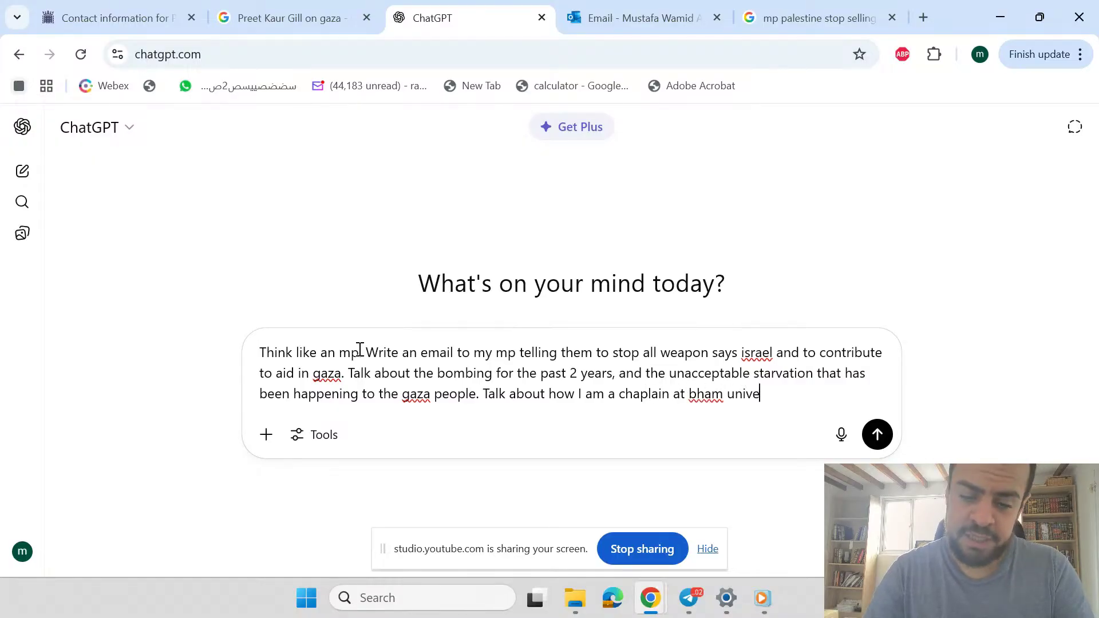
text(rsity)
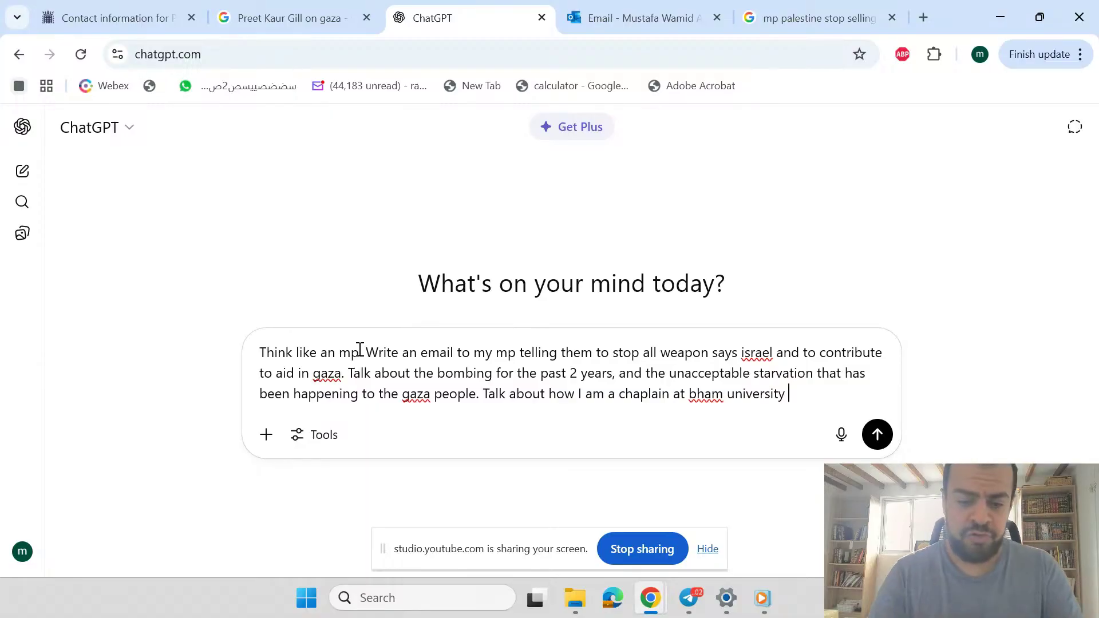
Complete the chaplain sentence with "and so many students are raising their concerns.".
text(and)
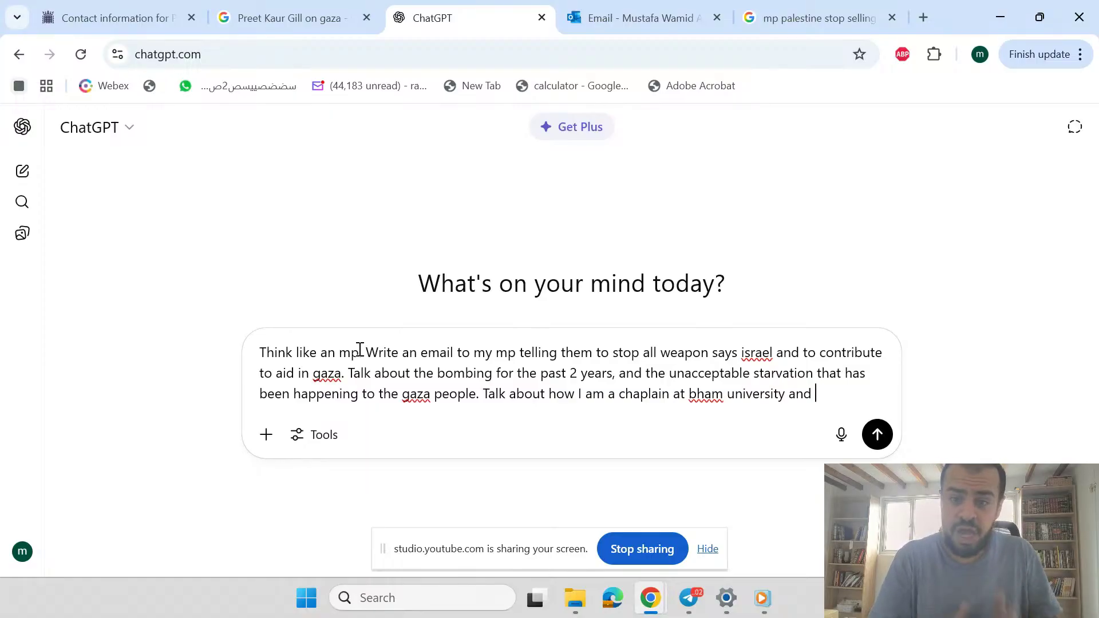
text(so many)
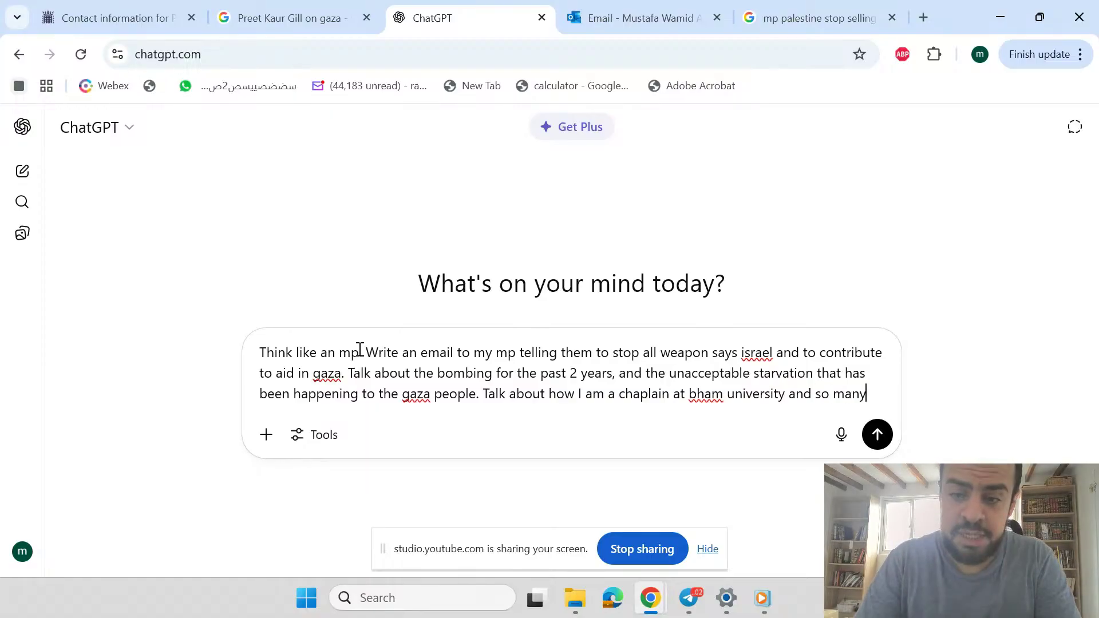
text( students are ra)
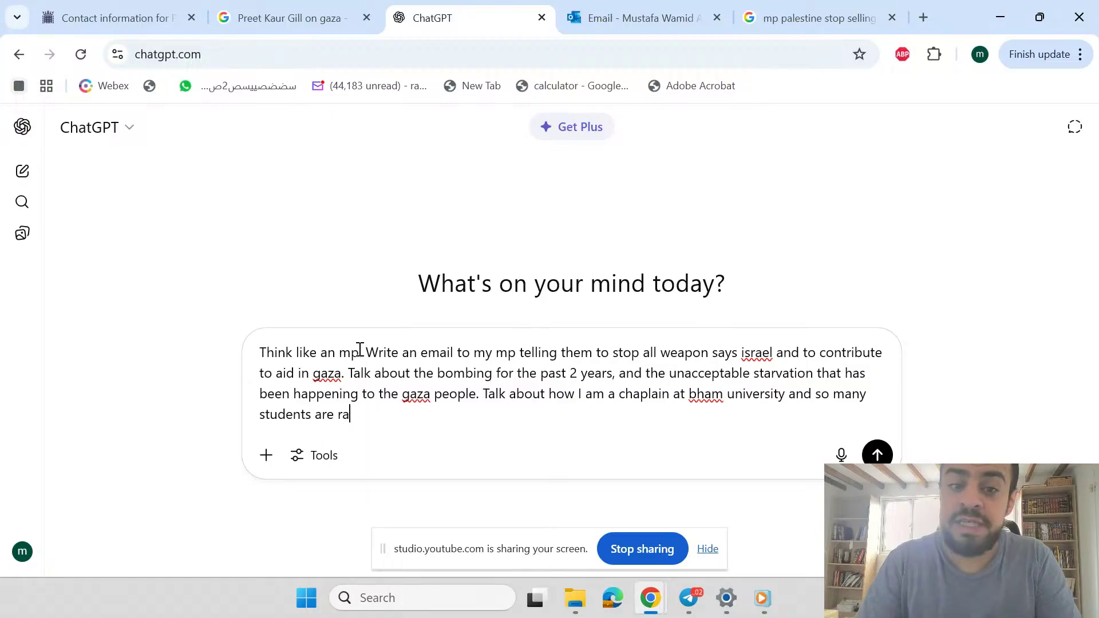
text(ising their concerns.)
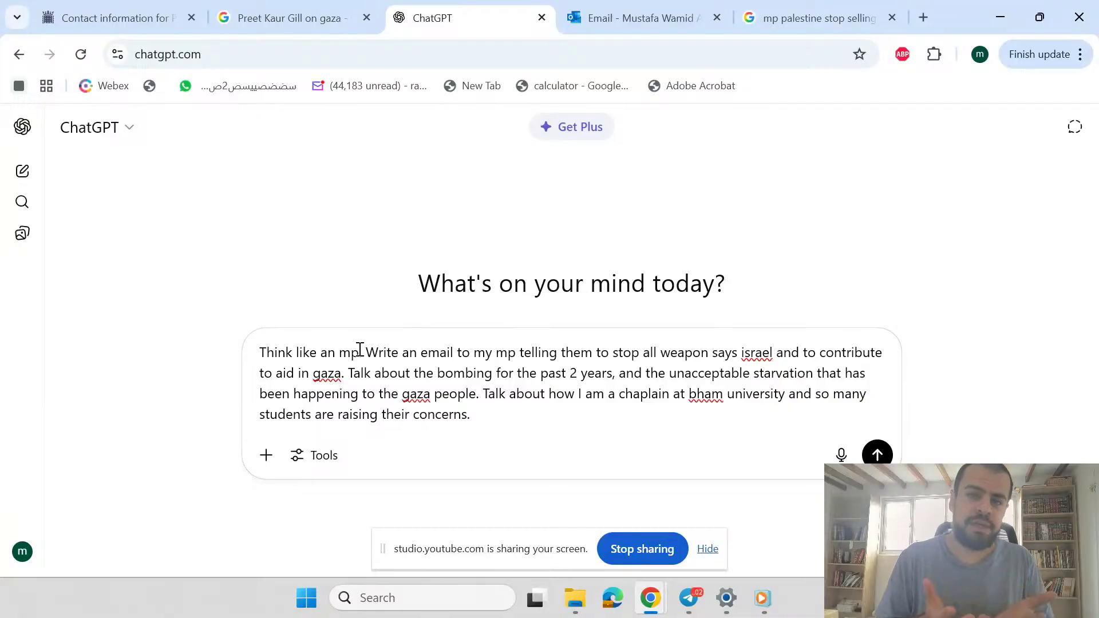
Start a new sentence in the prompt with "Talk about how this issue".
text(Tal)
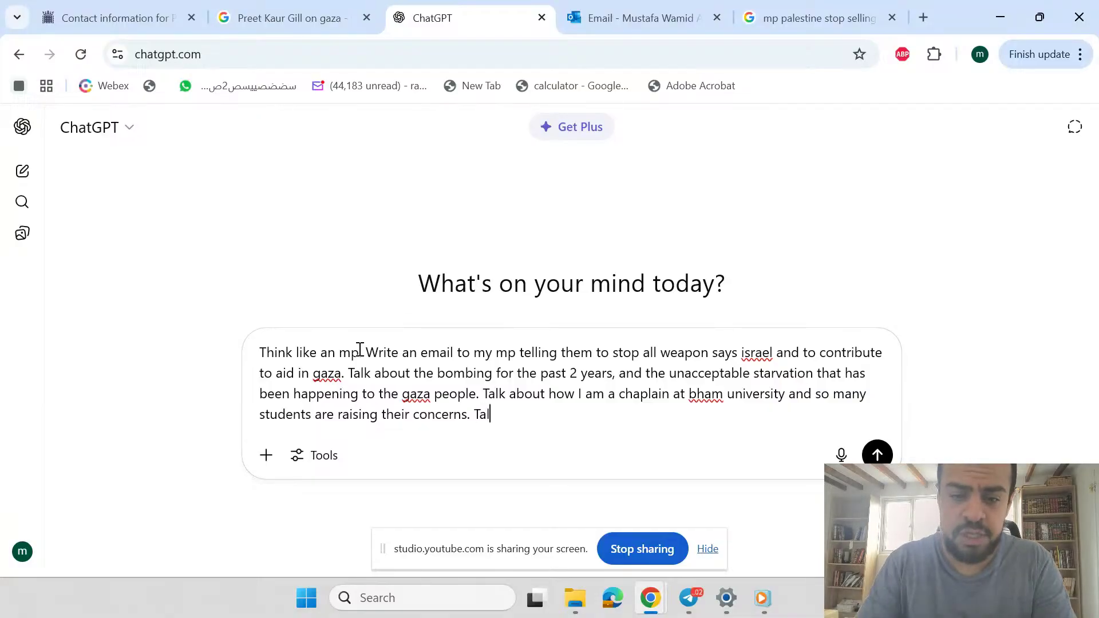
text(k about )
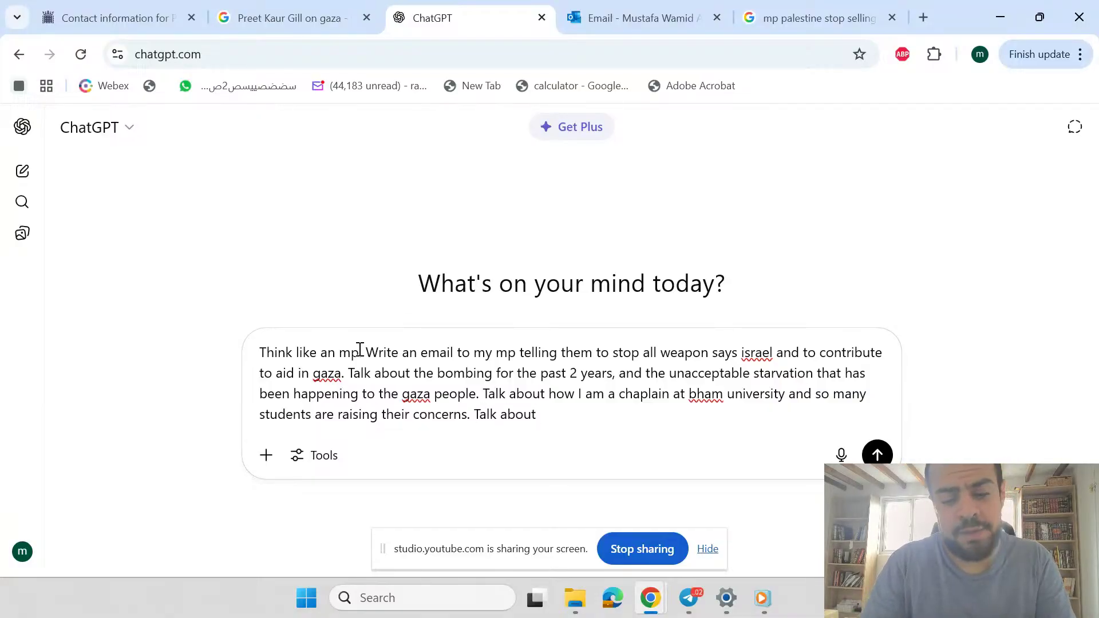
text(the)
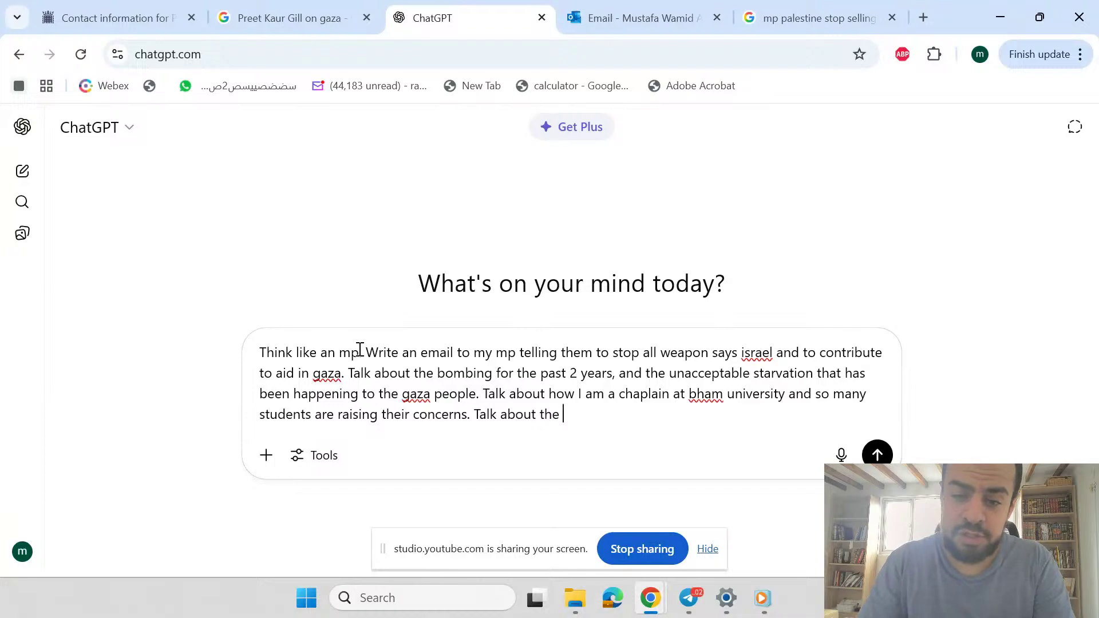
key(BackSpace)
key(BackSpace)
key(BackSpace)
key(BackSpace)
text(h)
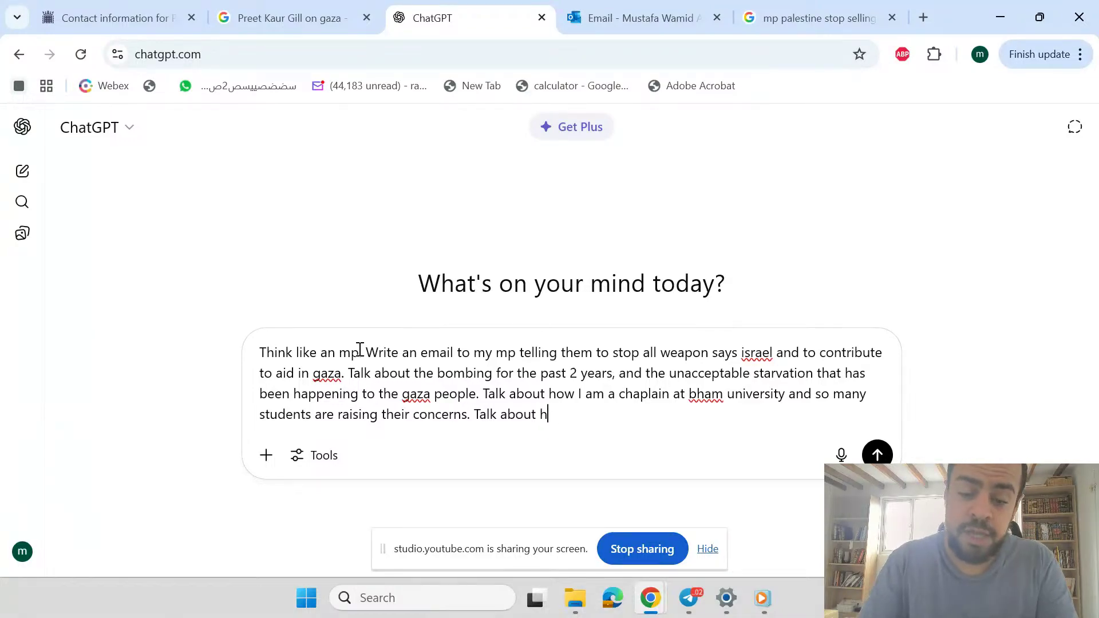
text(ow this issue )
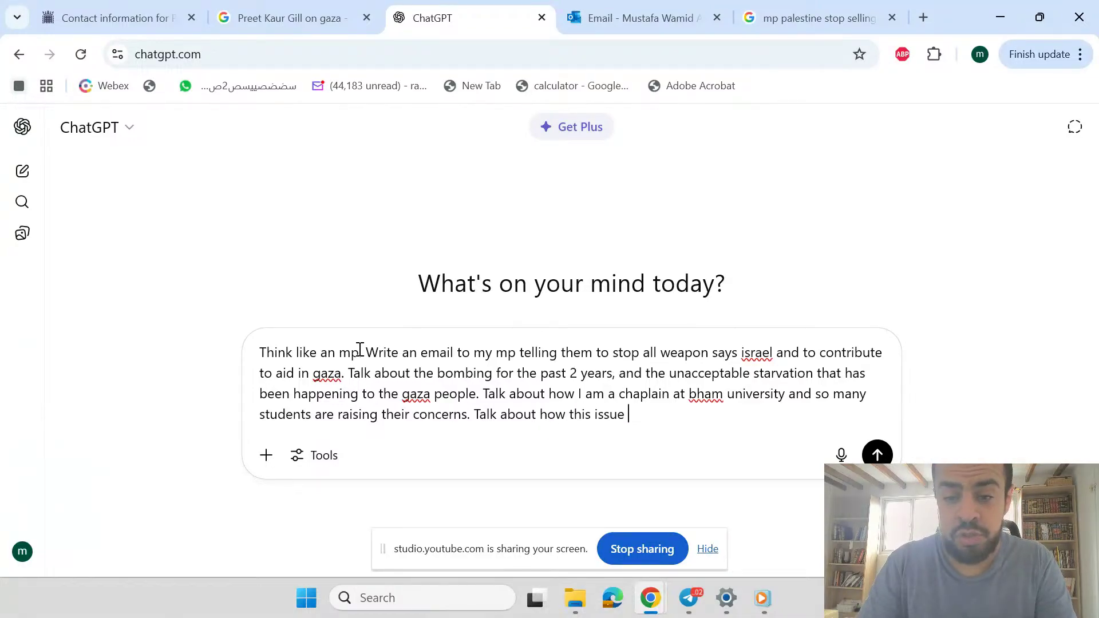
Continue the new prompt sentence with "will influence", correcting the misspelling.
text(will infleuence)
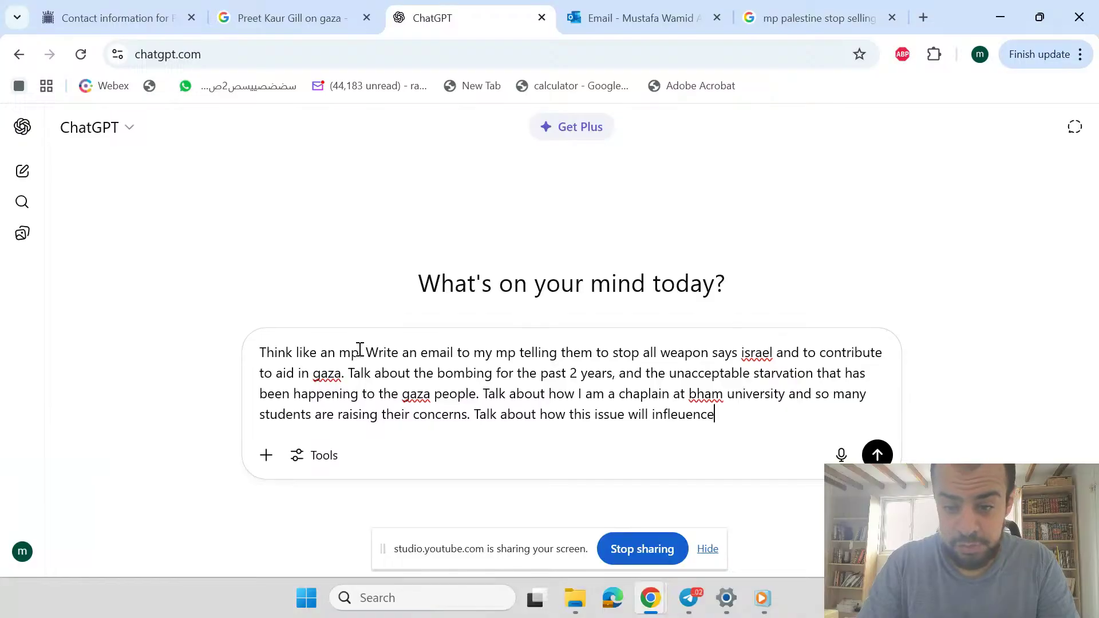
key(BackSpace)
key(BackSpace)
key(BackSpace)
key(BackSpace)
key(BackSpace)
key(BackSpace)
text(uence )
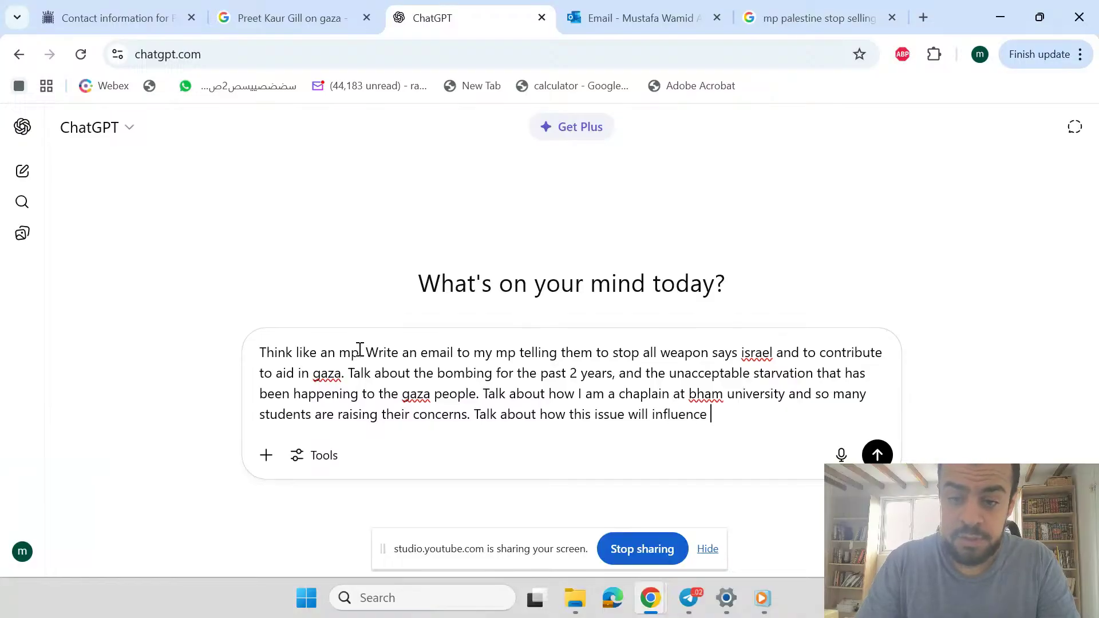
Complete the sentence with "your vote and the vote of those around you." and submit the prompt to generate the email.
text(your vote and )
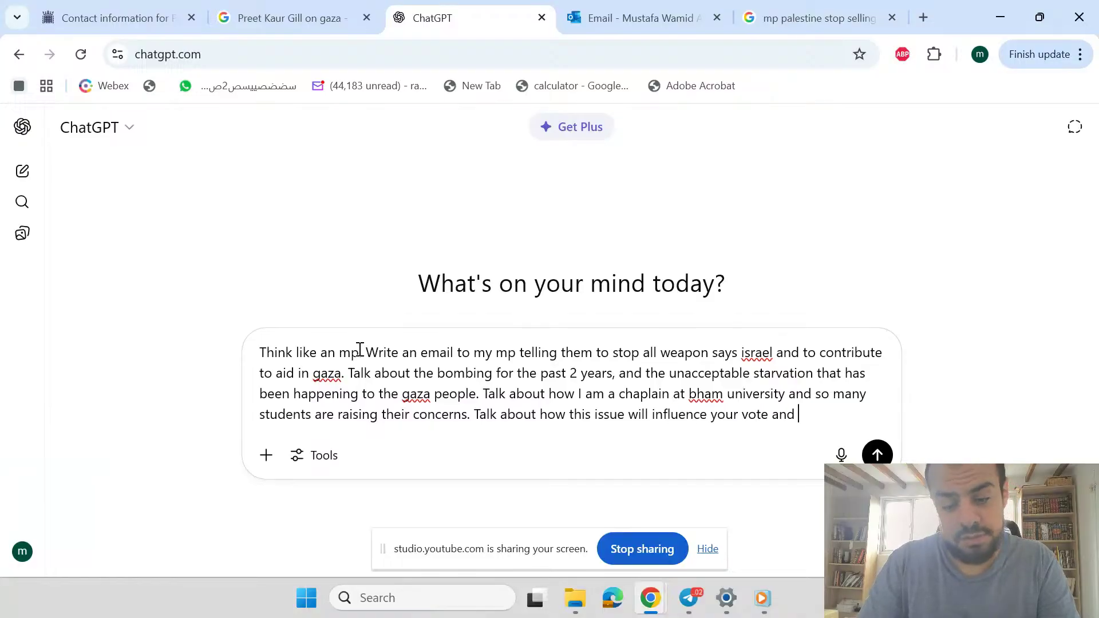
text(the vot)
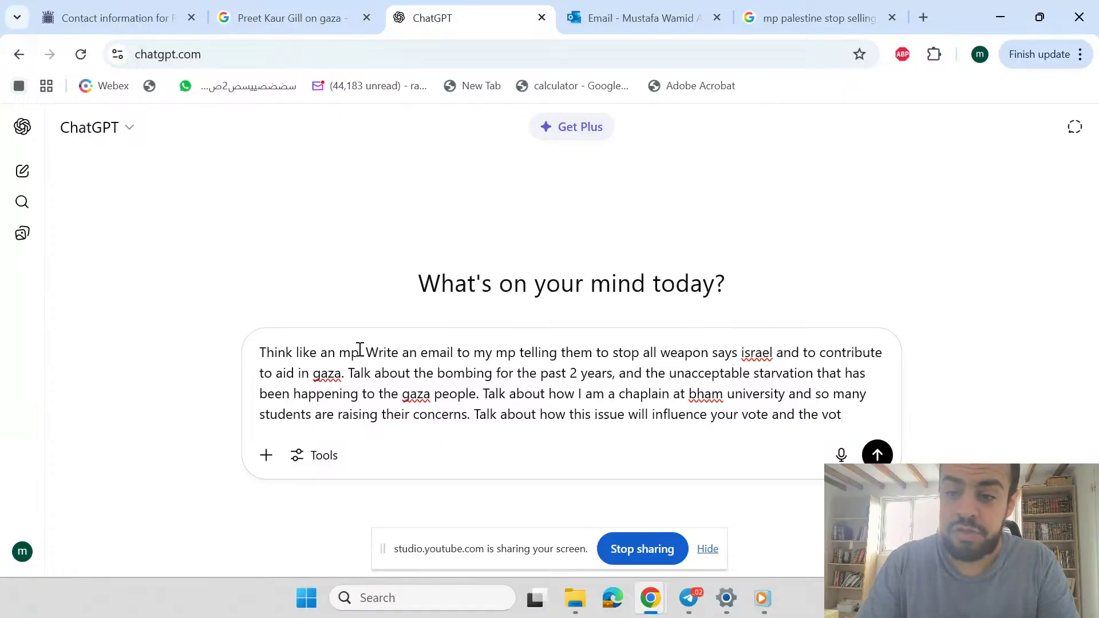
text(e of those around)
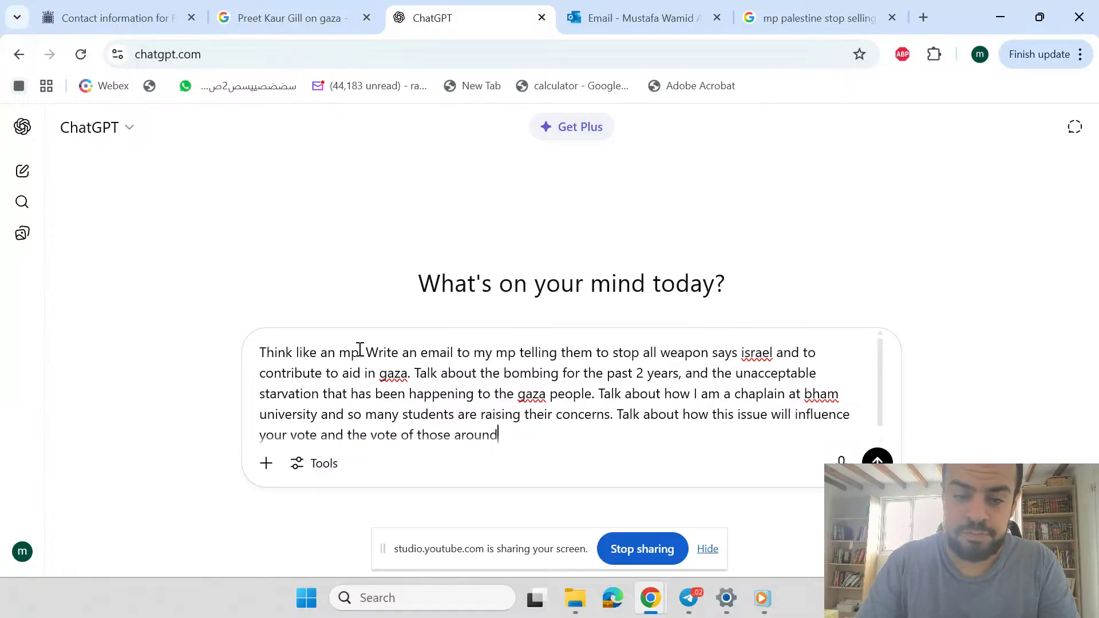
text( you.)
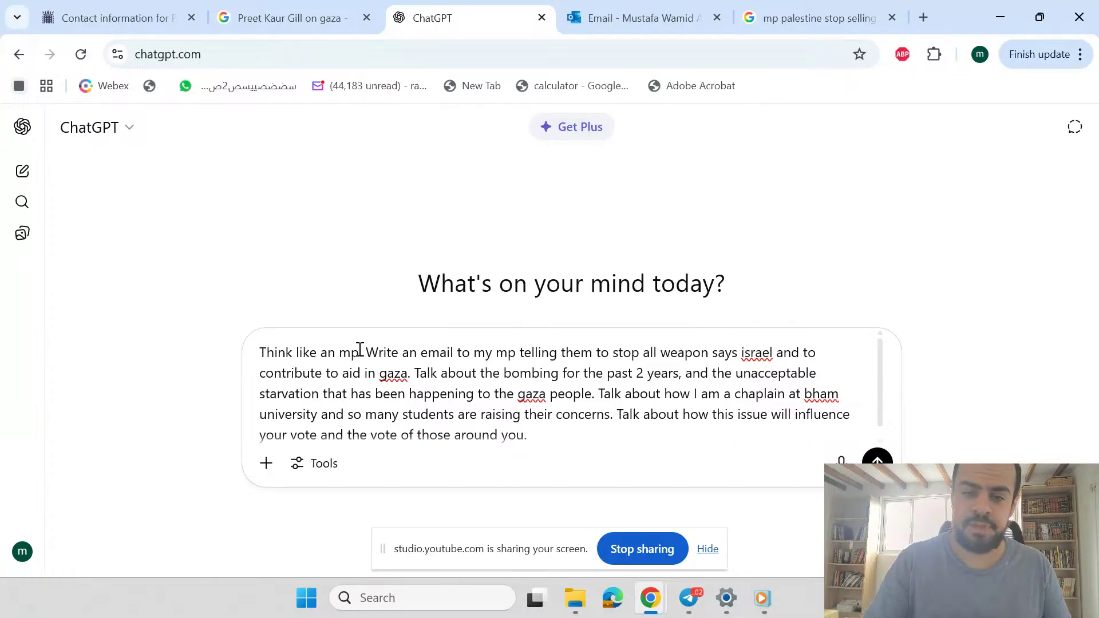
key(Return)
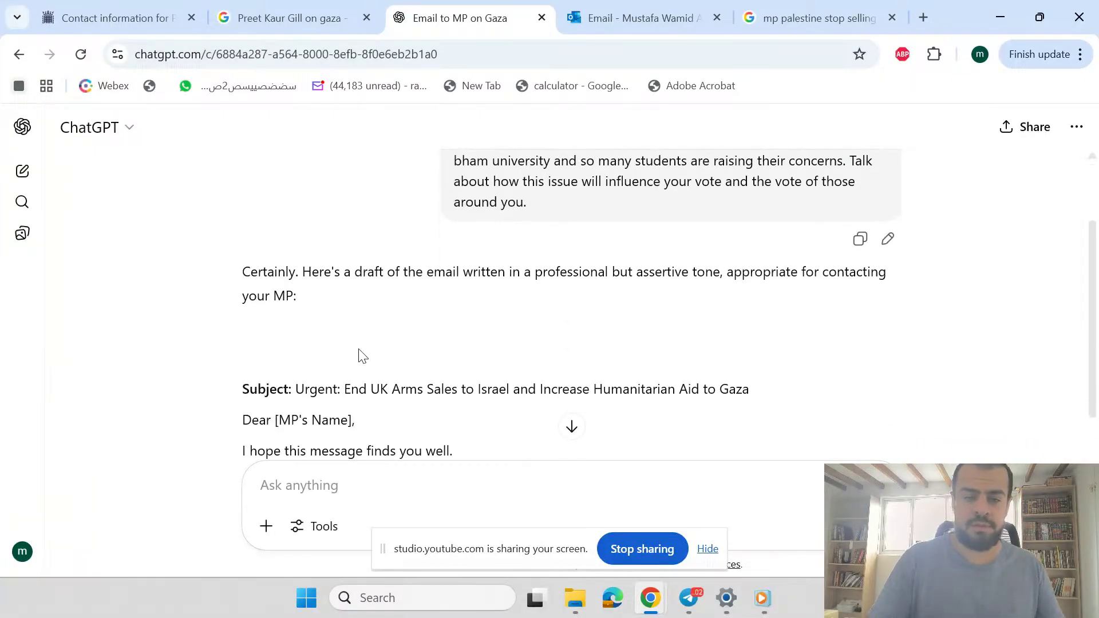
Read through the drafted email from subject line to sign-off, and review it against the submitted prompt.
scroll(361, 350, down, 3)
scroll(475, 368, down, 2)
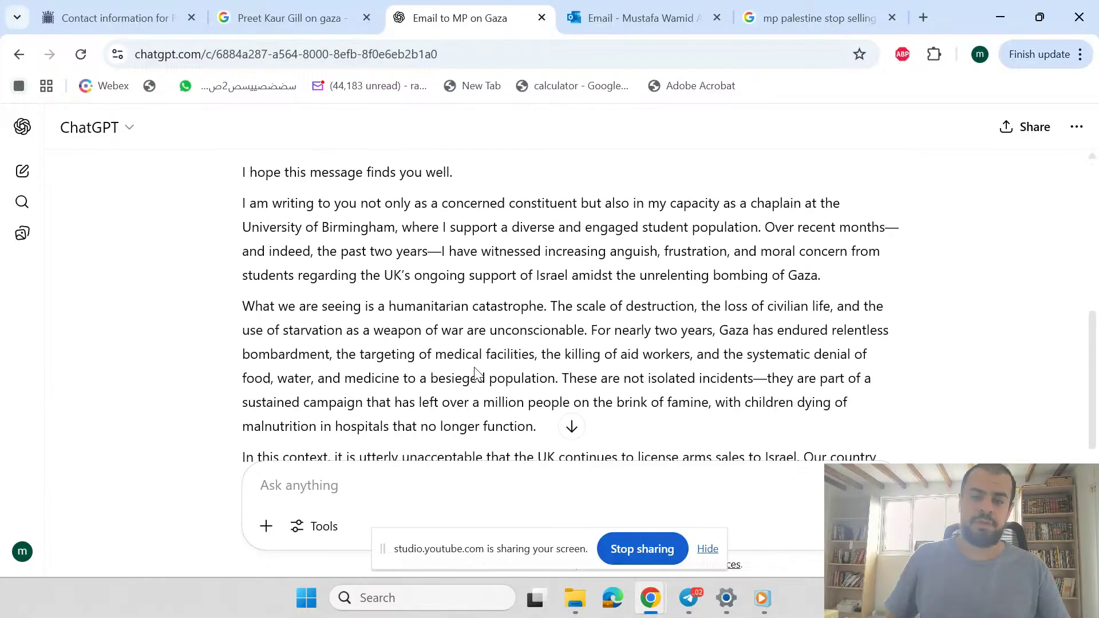
scroll(475, 373, down, 6)
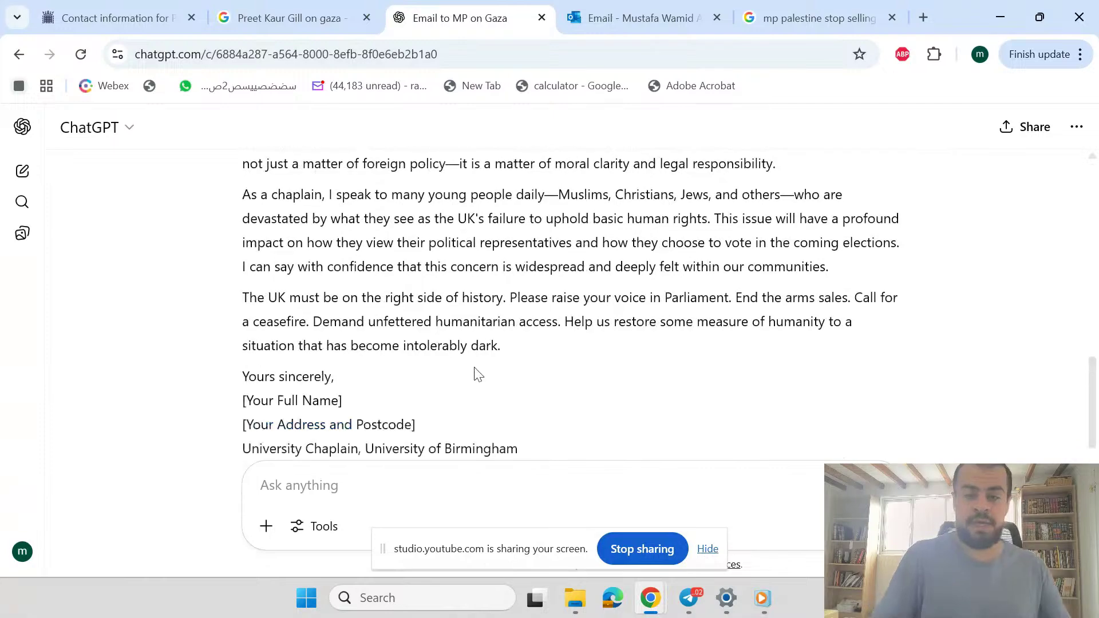
scroll(475, 372, up, 5)
scroll(475, 372, up, 2)
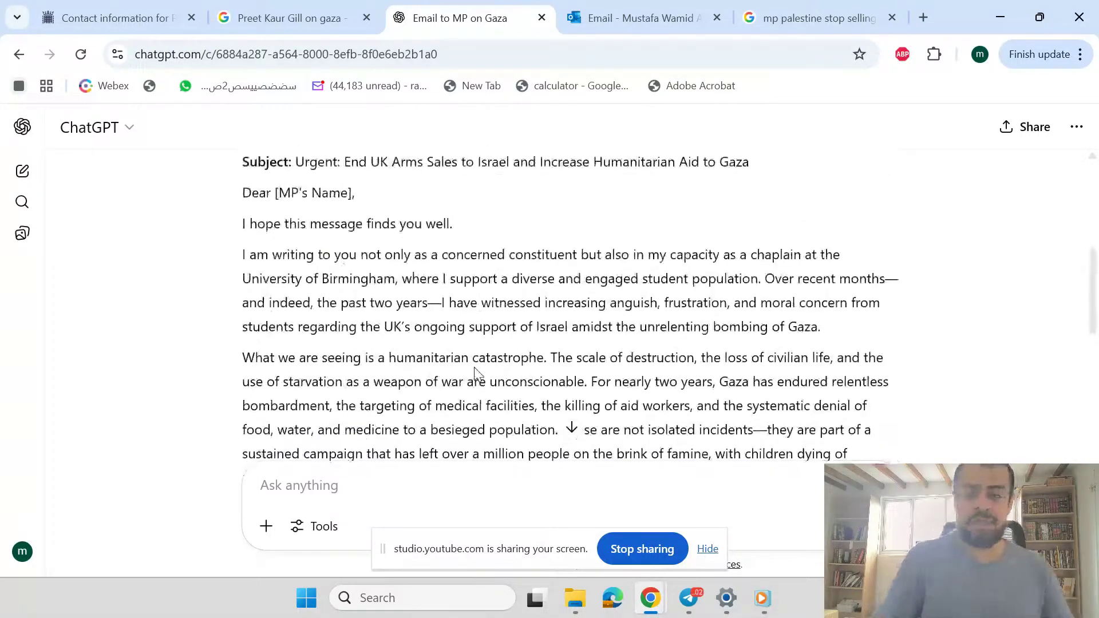
scroll(475, 372, up, 1)
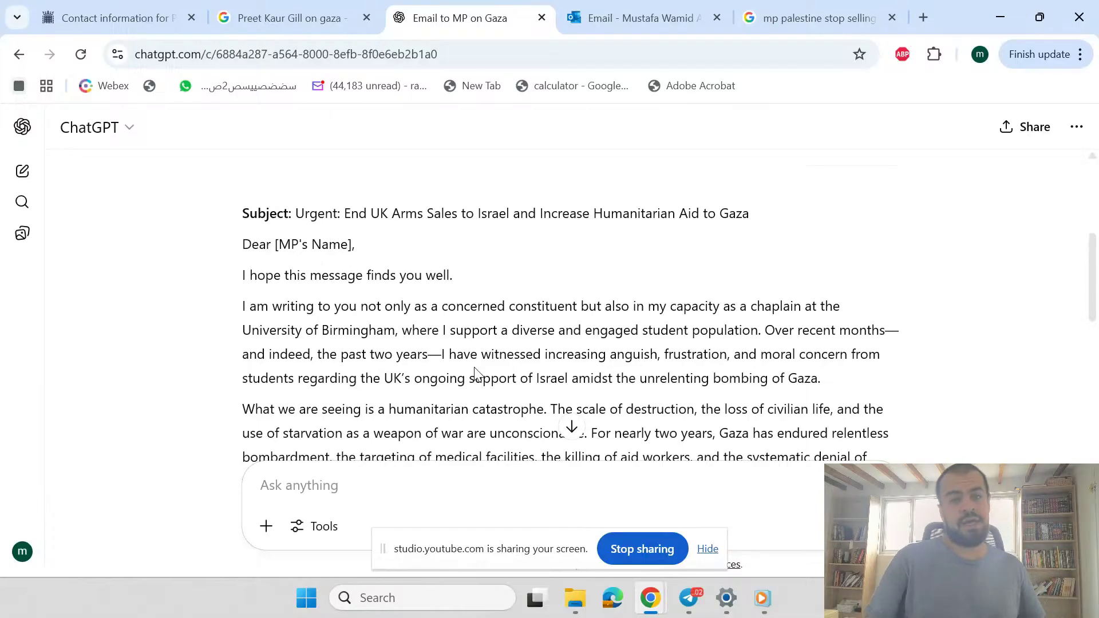
scroll(475, 372, up, 5)
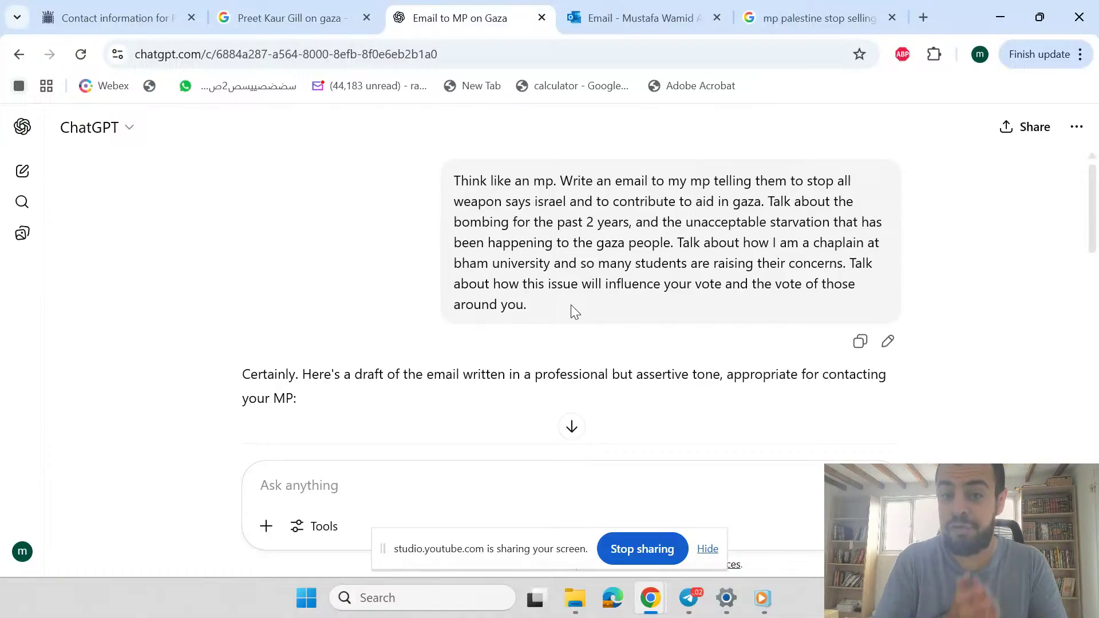
Recheck the draft's greeting, main arguments and closing placeholders, with a brief look at the open mailbox.
scroll(571, 304, down, 8)
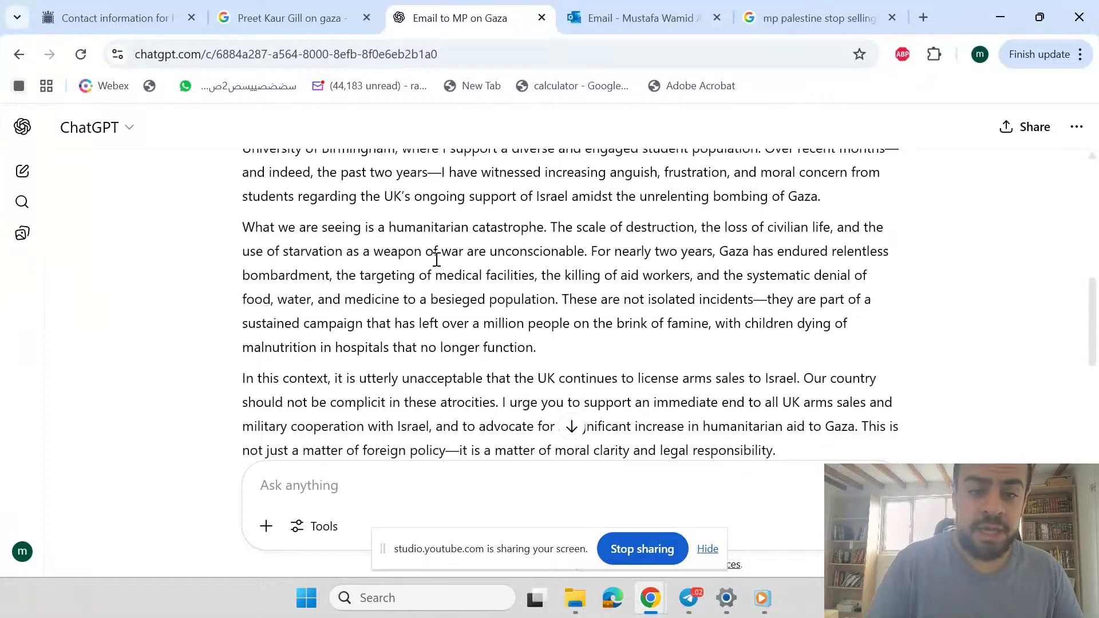
scroll(437, 256, down, 7)
scroll(437, 265, up, 7)
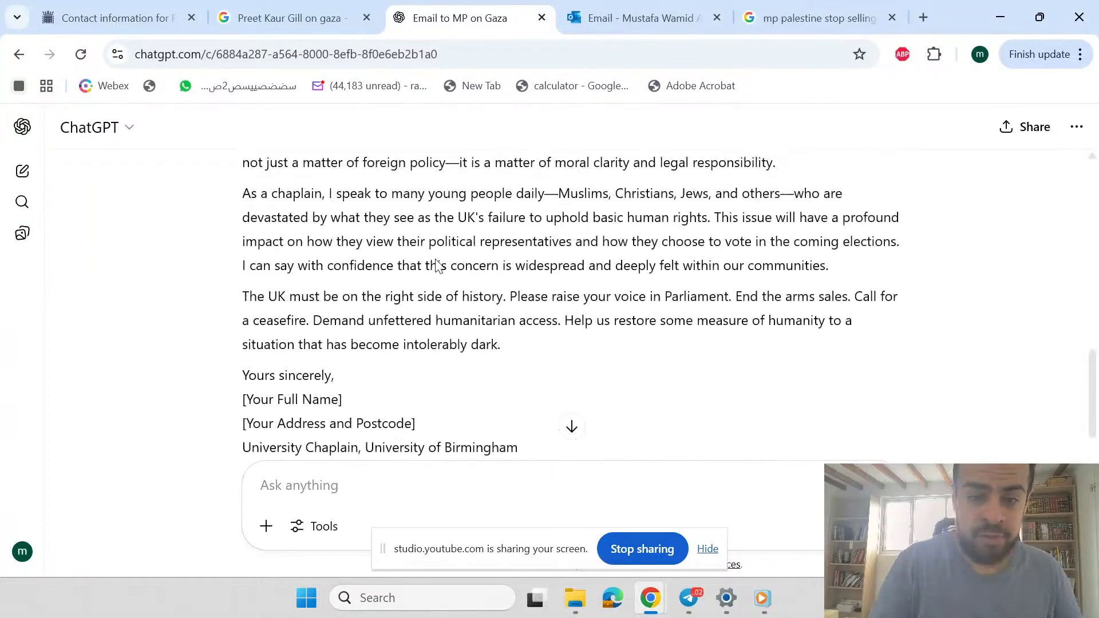
scroll(437, 265, up, 2)
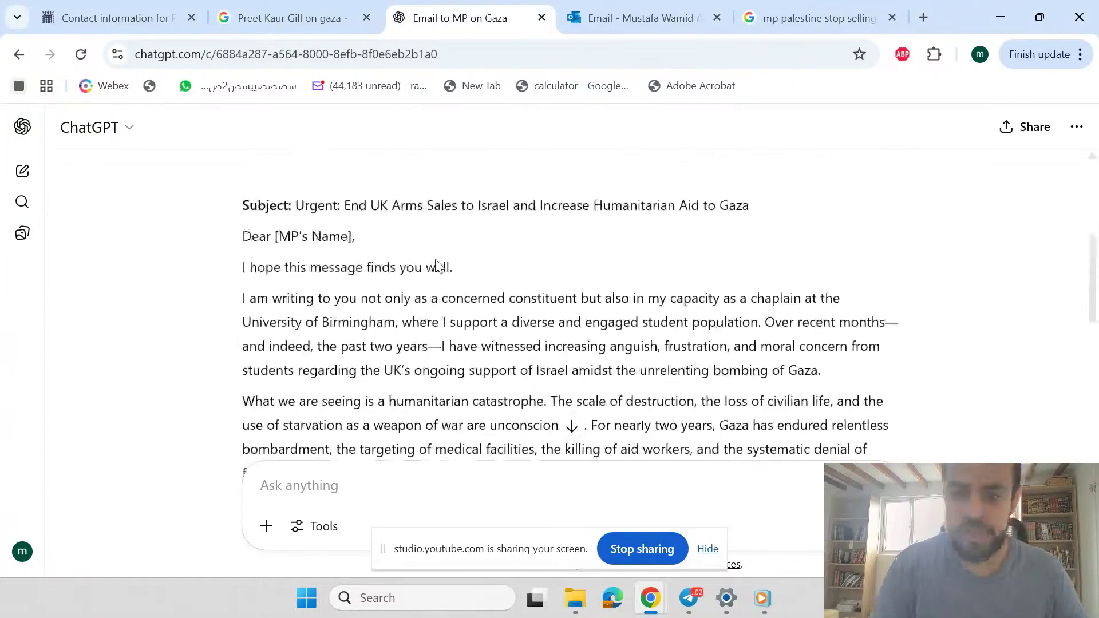
scroll(437, 265, down, 7)
scroll(436, 265, down, 2)
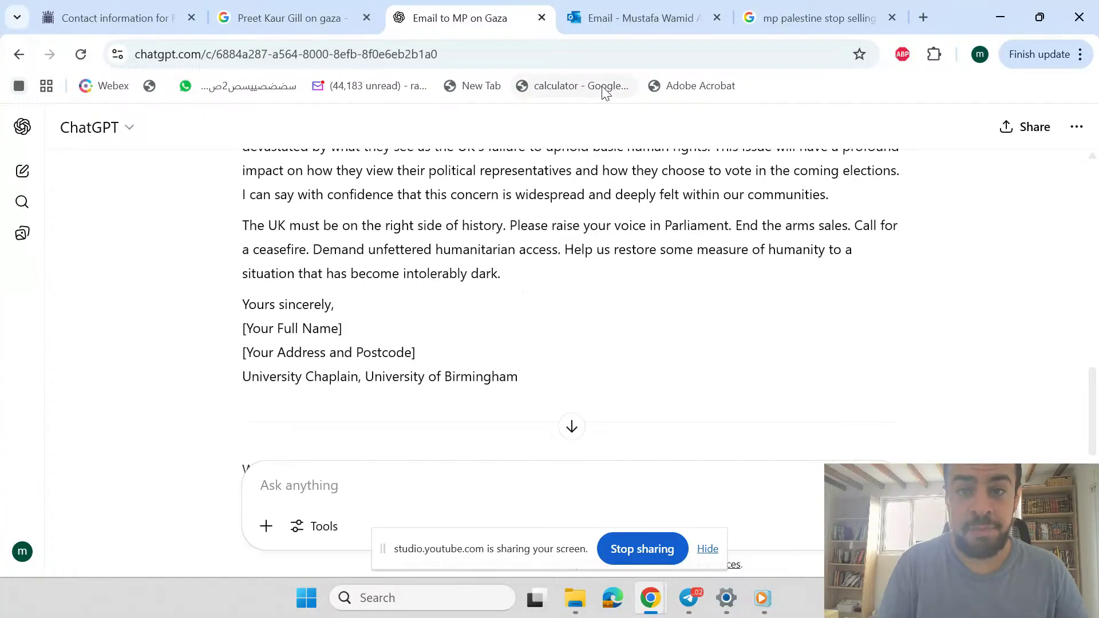
click(635, 18)
click(452, 25)
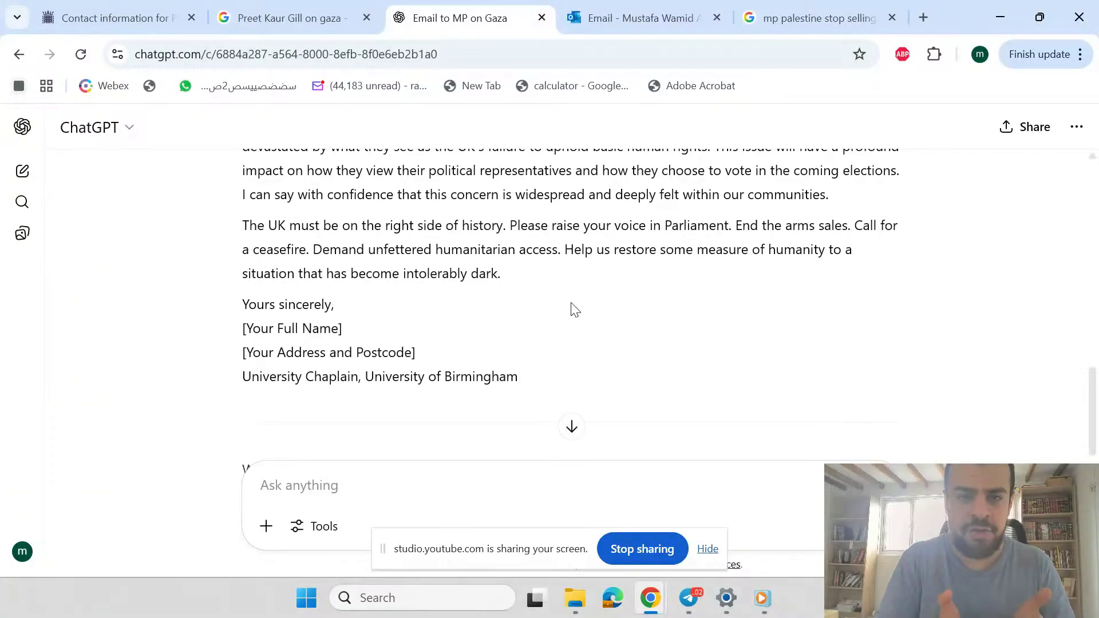
scroll(592, 320, up, 2)
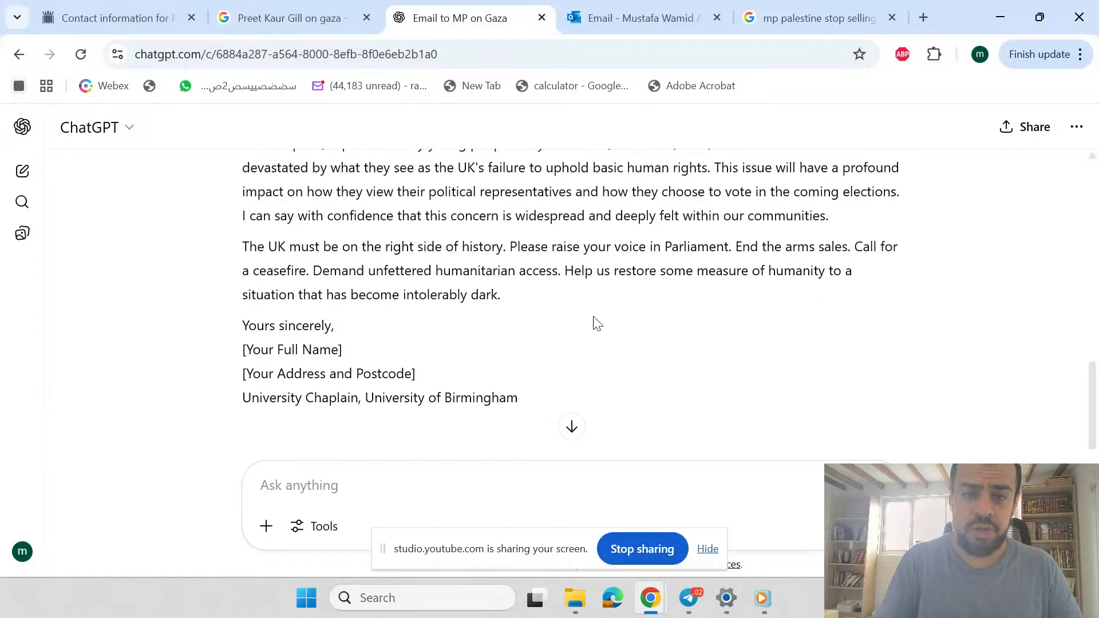
scroll(595, 321, up, 10)
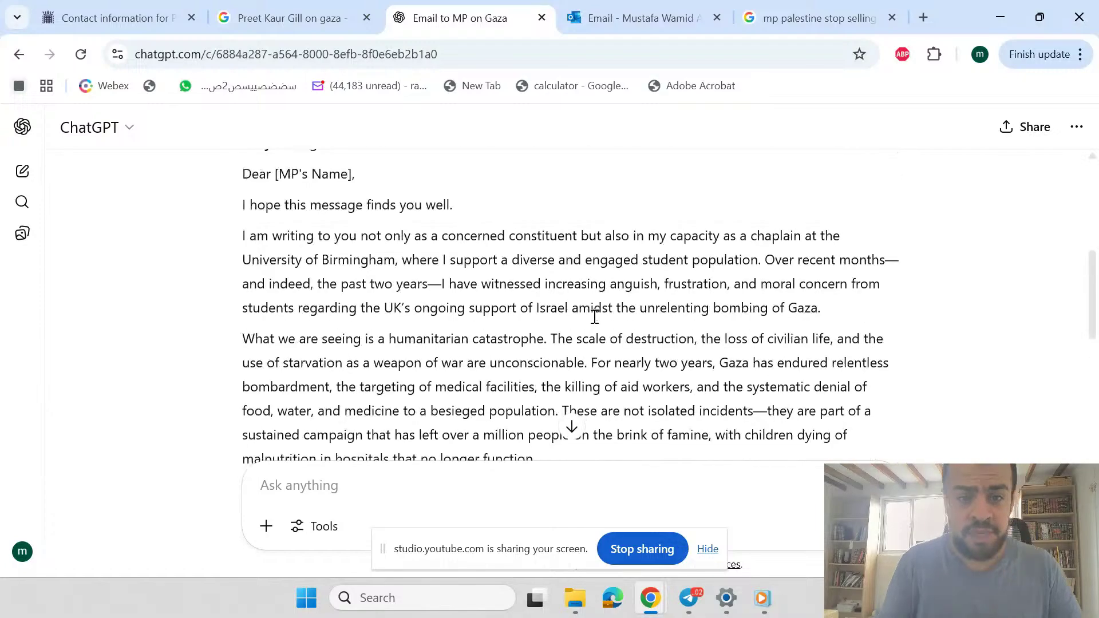
scroll(595, 316, down, 5)
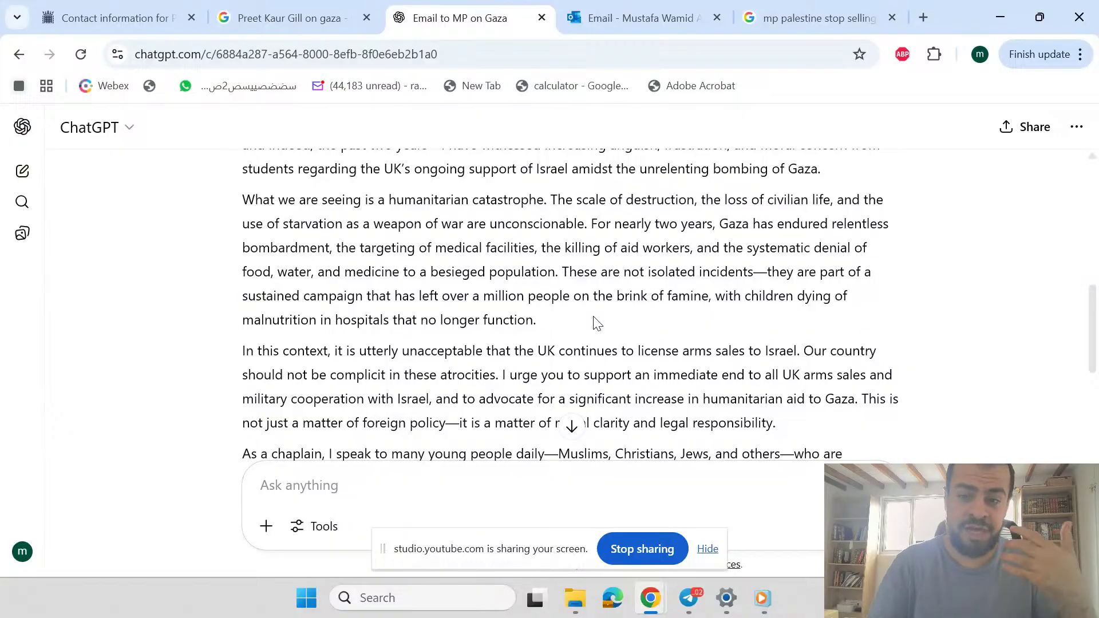
scroll(595, 322, down, 3)
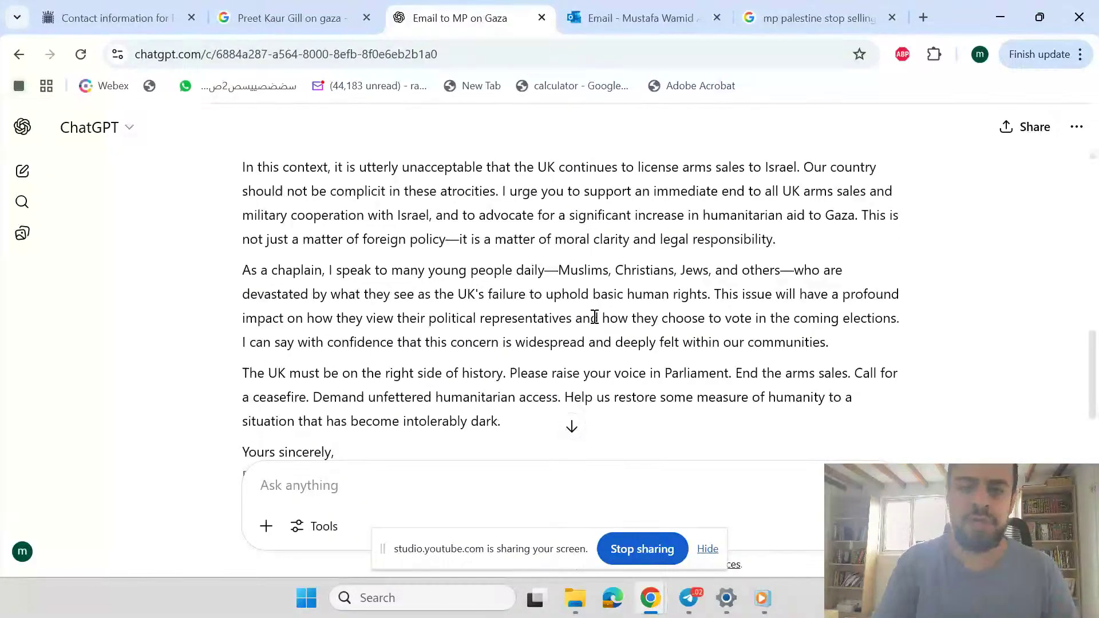
Switch to the YouTube Studio live streaming window and stop sharing the screen.
click(650, 598)
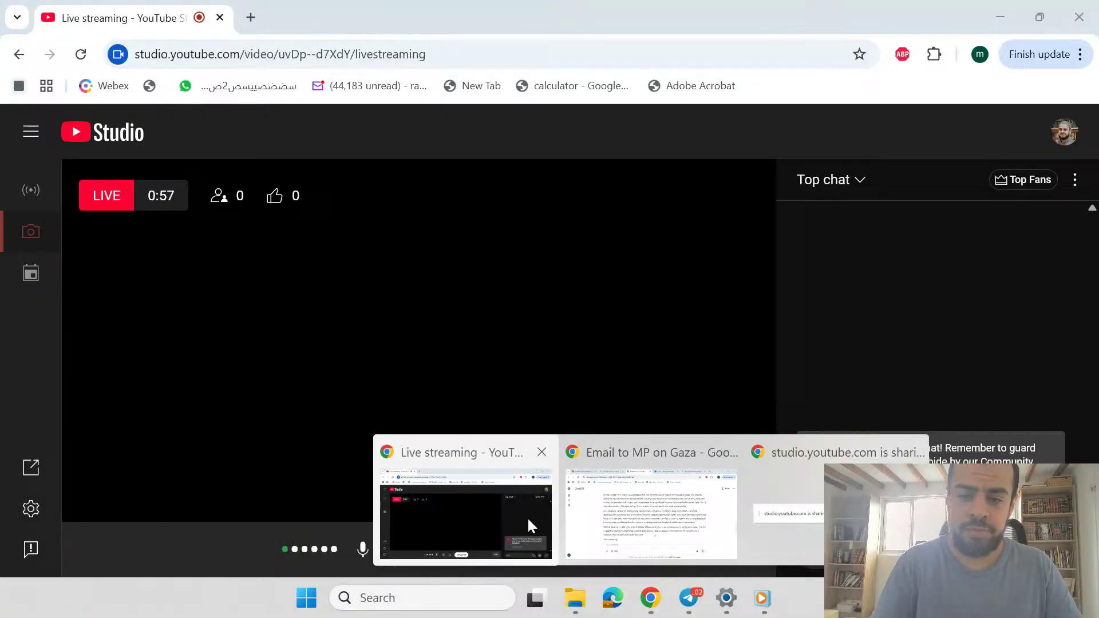
click(528, 516)
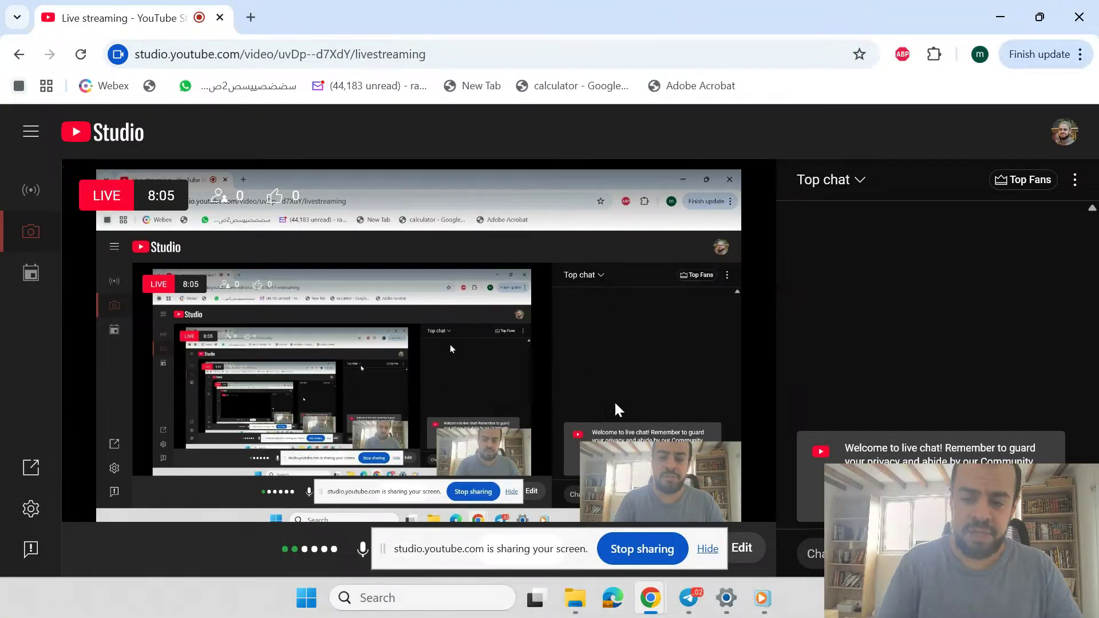
click(637, 543)
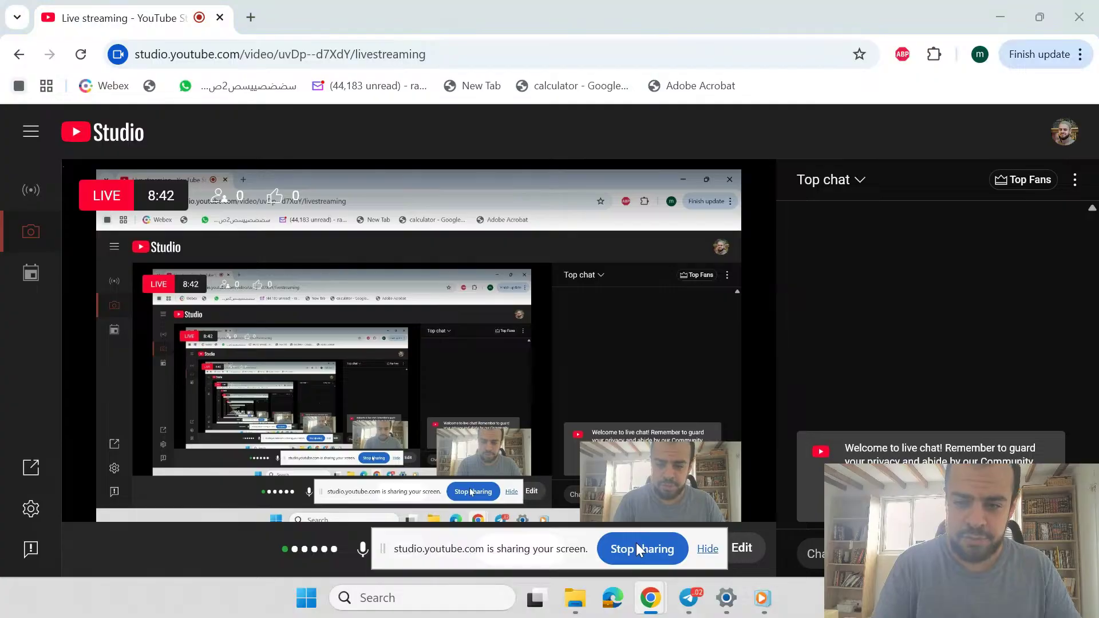